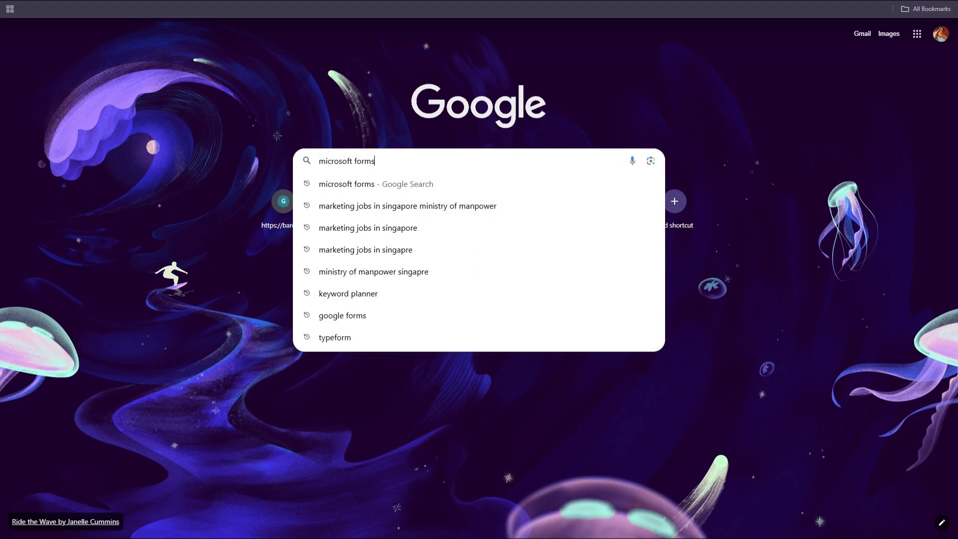
# Search the web for "microsoft forms" and open the official Microsoft Forms site.
pyautogui.press('Return')
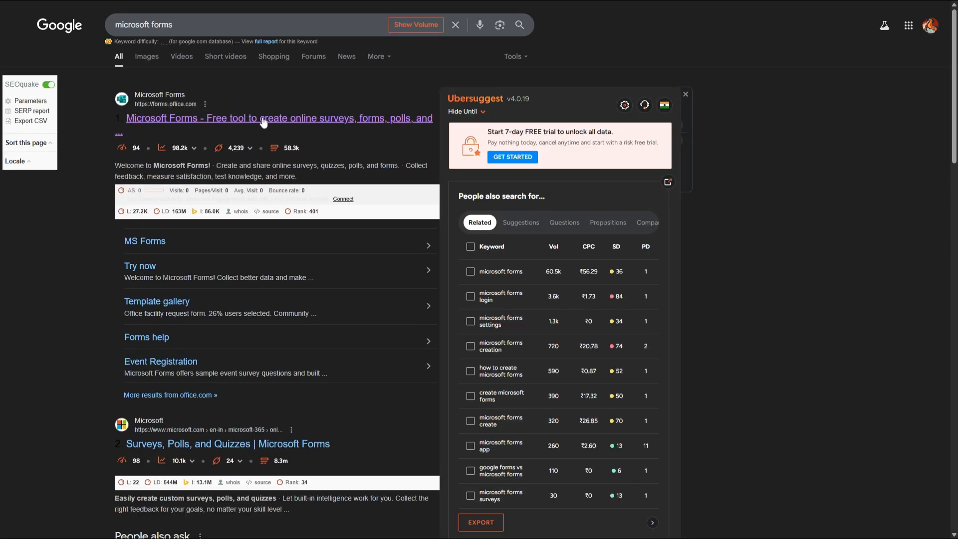
pyautogui.click(264, 121)
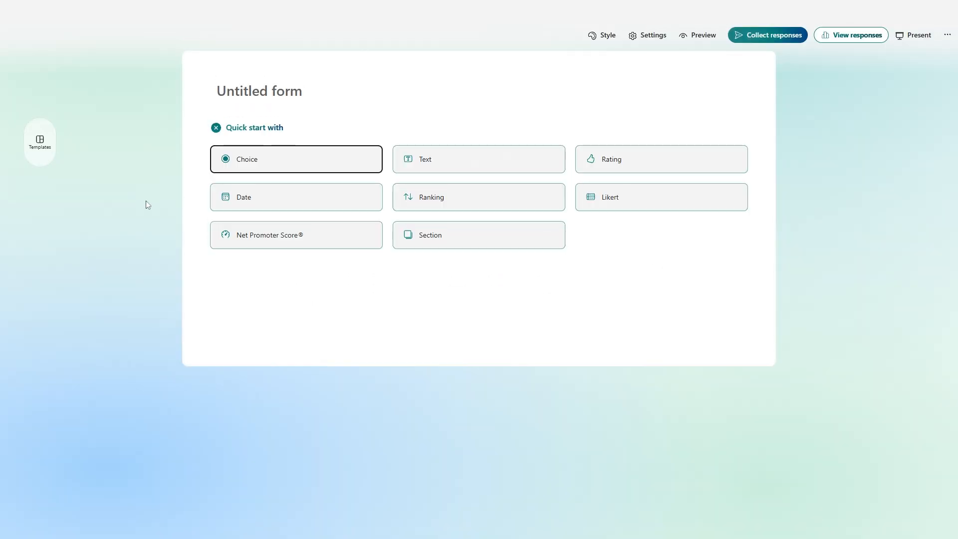
# Title the new form "Customer Feedback Form" and leave its description empty.
pyautogui.click(292, 94)
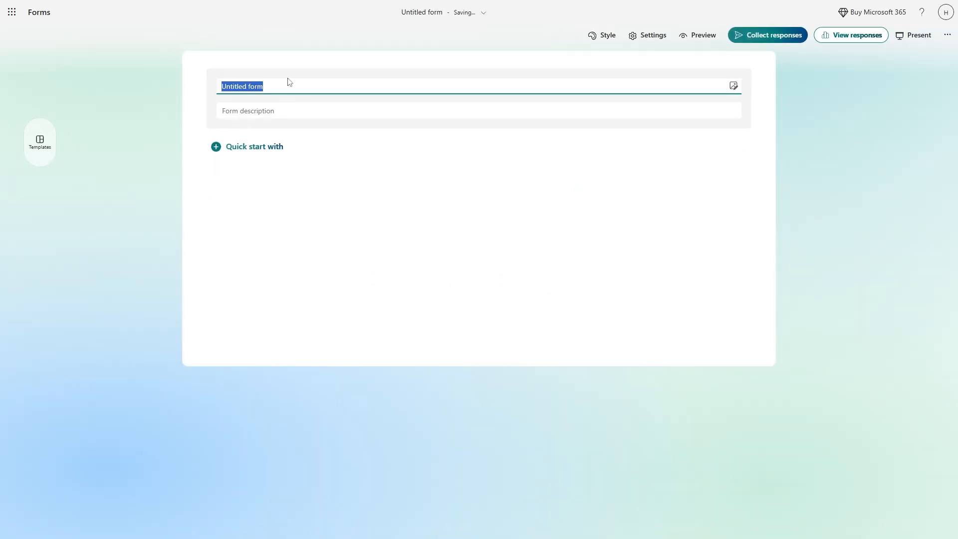
pyautogui.write('Customer ')
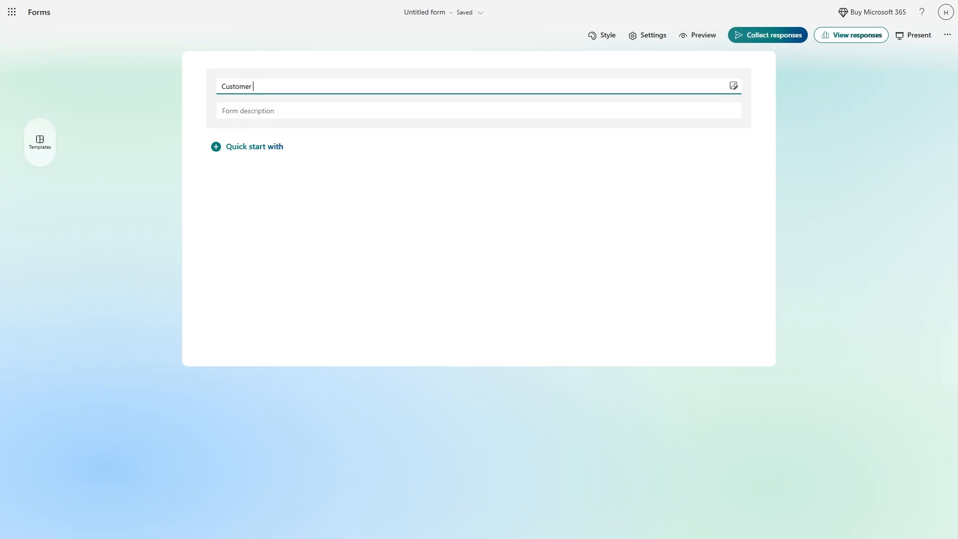
pyautogui.write('Feedback Form')
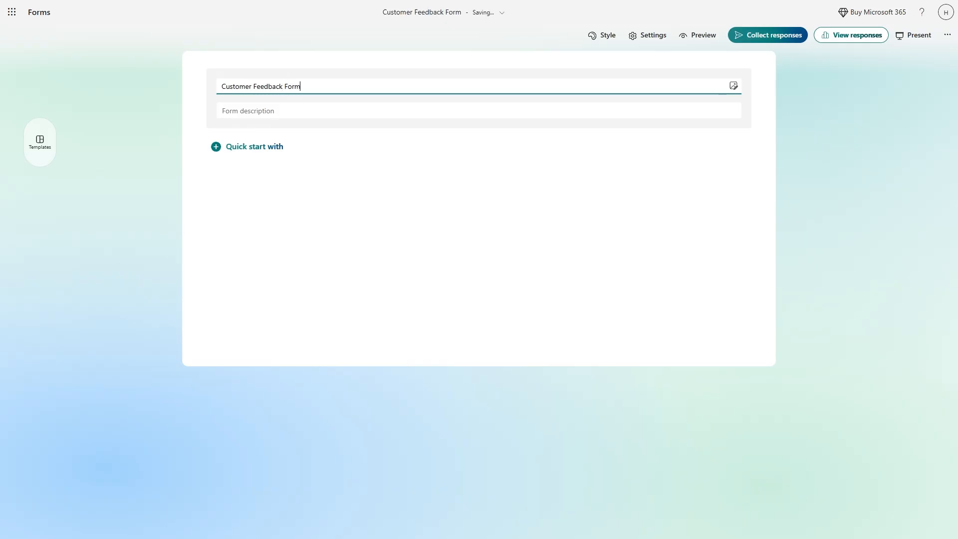
pyautogui.click(280, 114)
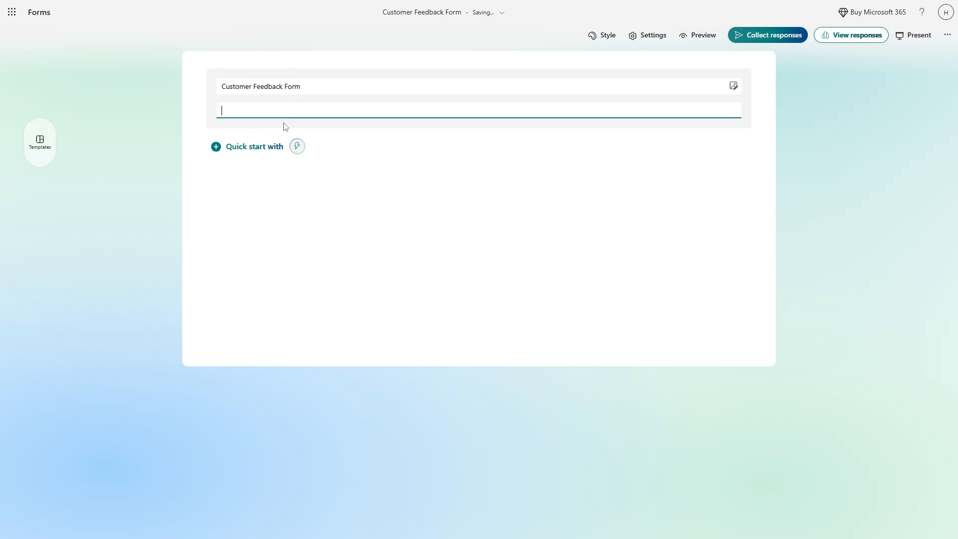
pyautogui.click(215, 146)
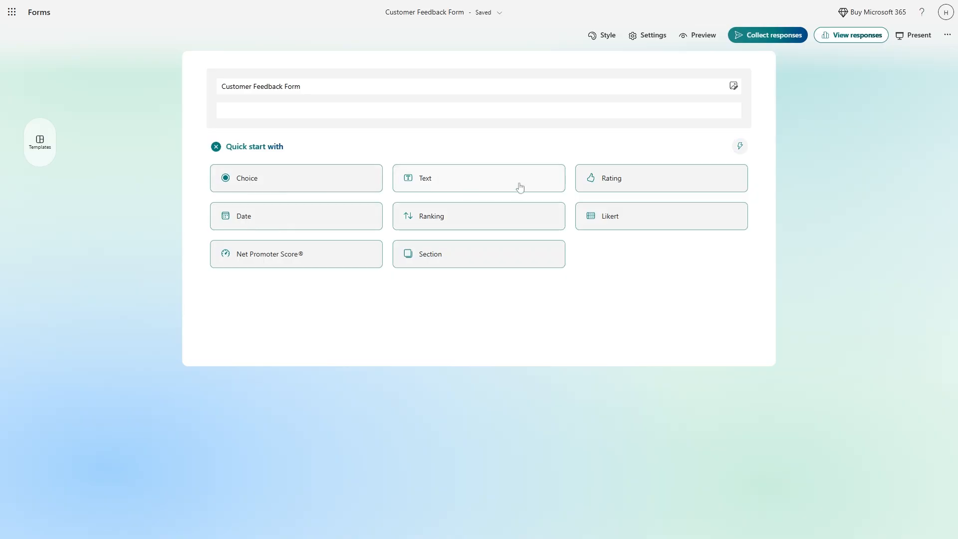
pyautogui.click(356, 313)
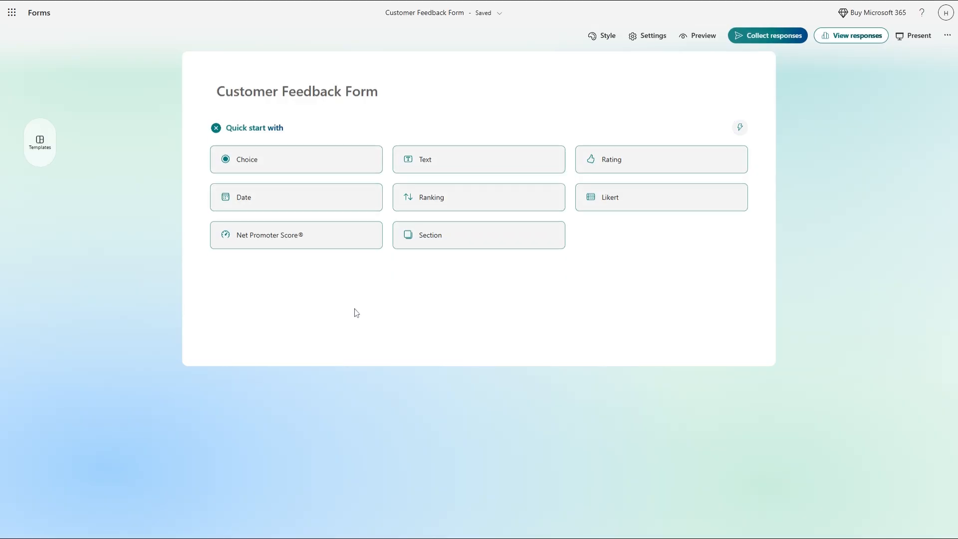
# Add a Choice question with a third option and view the media types that can be inserted into it.
pyautogui.click(280, 167)
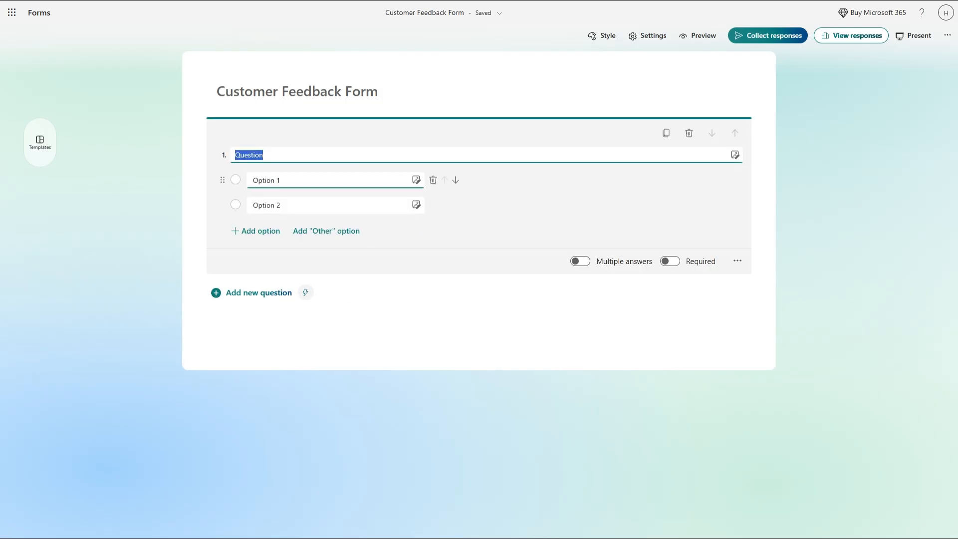
pyautogui.click(274, 230)
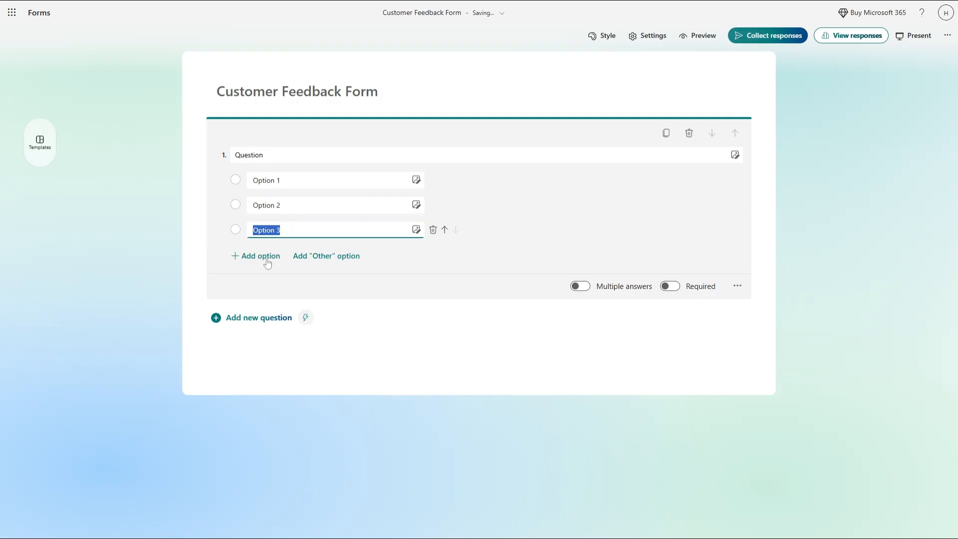
pyautogui.click(735, 154)
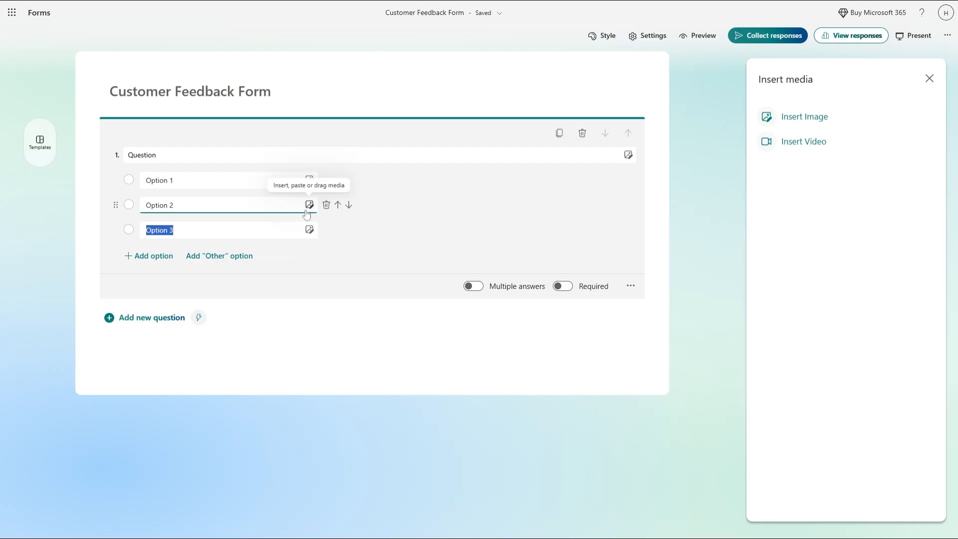
pyautogui.press('Escape')
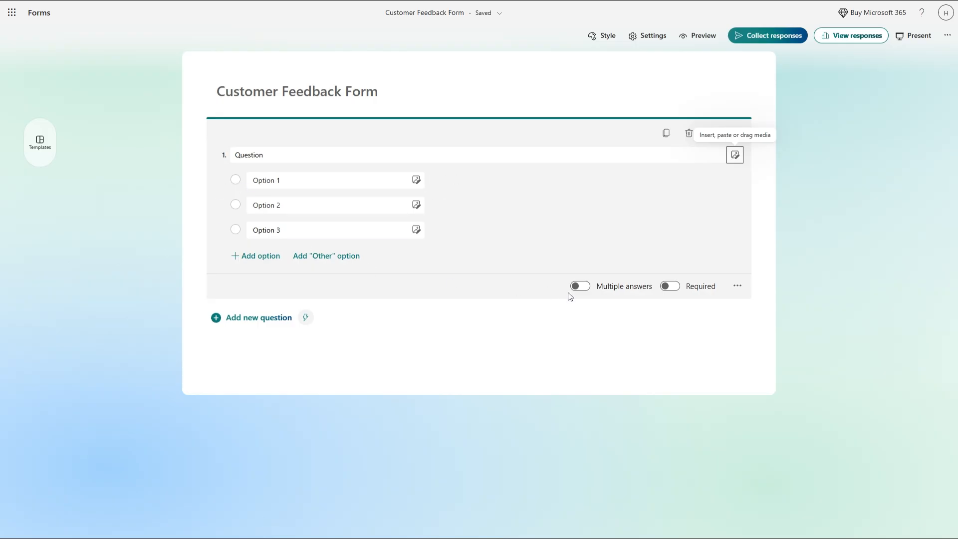
# Allow multiple answers on the choice question and limit the selection to at most 3 options.
pyautogui.click(581, 286)
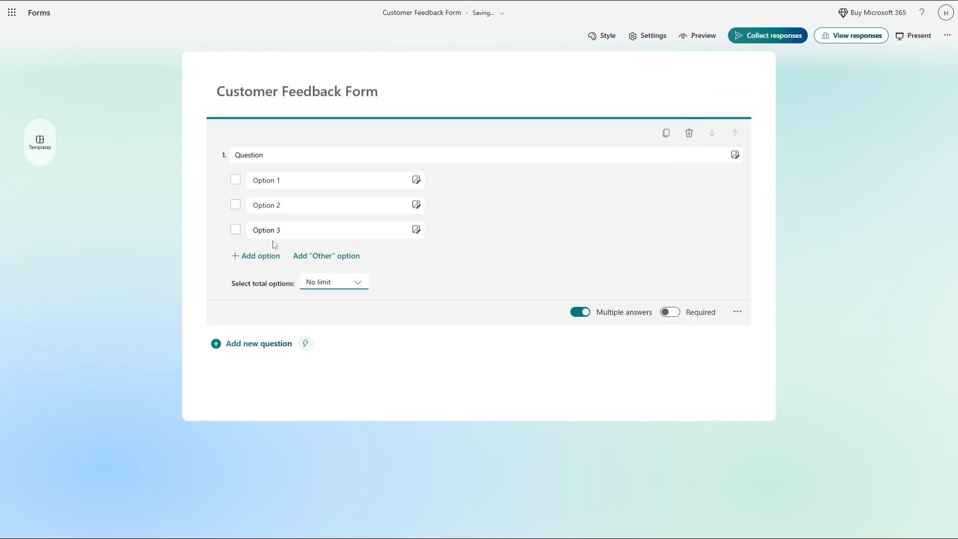
pyautogui.moveTo(595, 313); pyautogui.dragTo(659, 318)
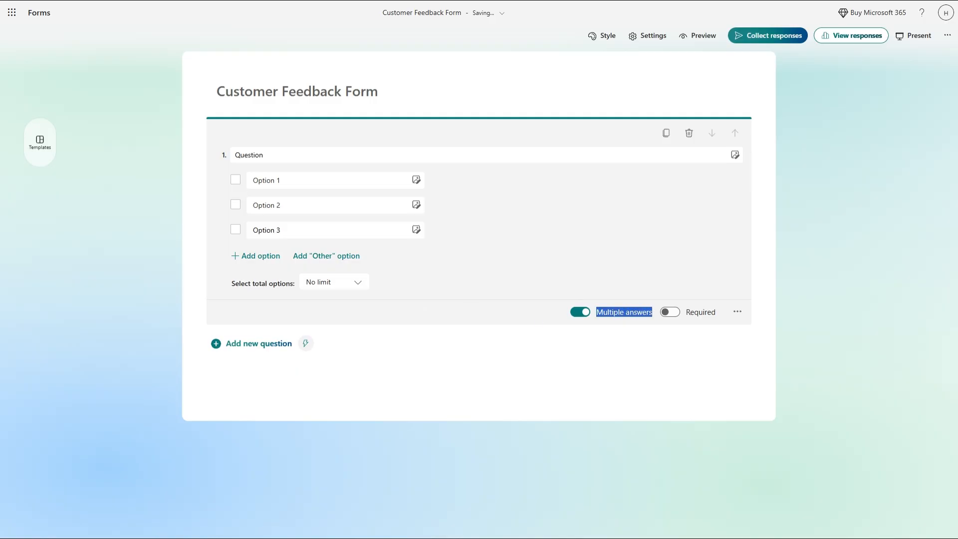
pyautogui.click(357, 282)
pyautogui.click(342, 338)
pyautogui.click(417, 284)
pyautogui.click(409, 323)
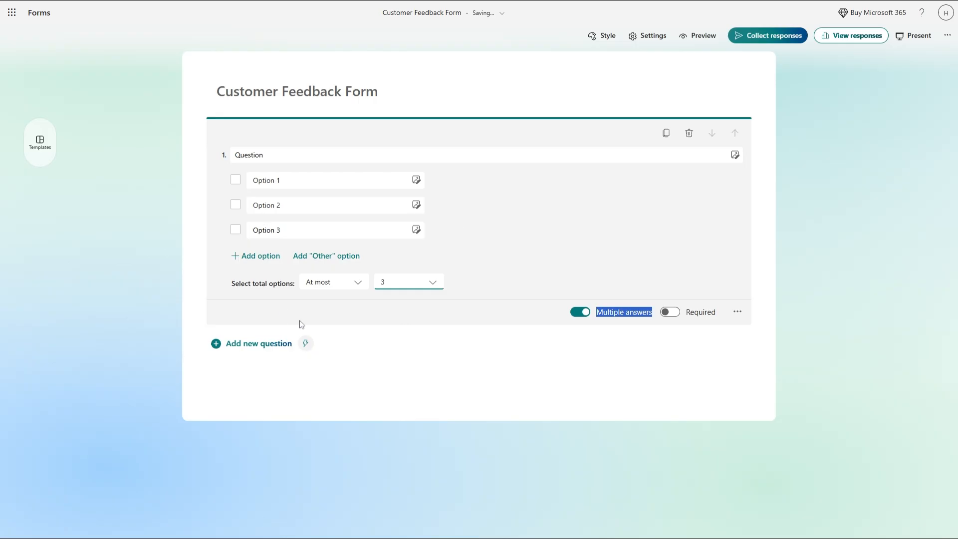
pyautogui.click(655, 331)
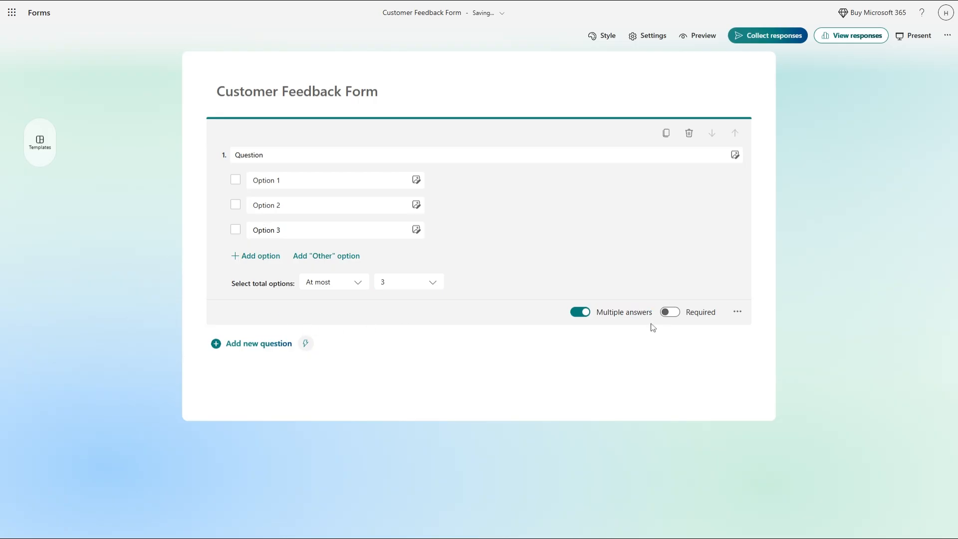
# Make the choice question required and view its additional settings.
pyautogui.click(671, 313)
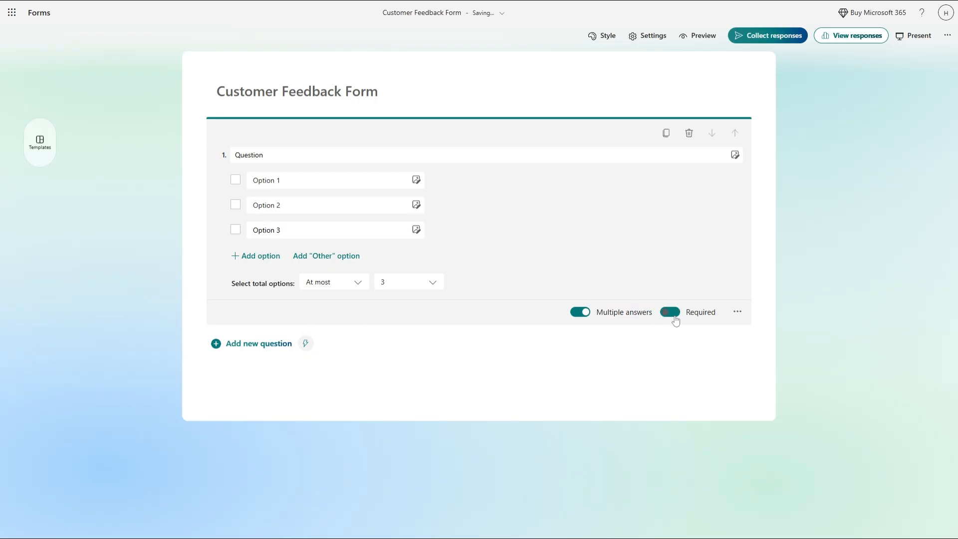
pyautogui.click(737, 312)
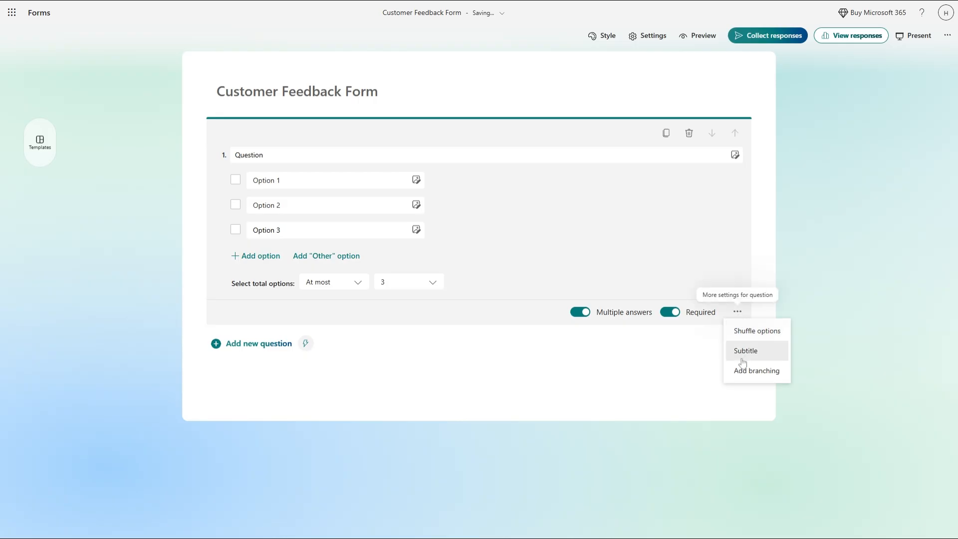
pyautogui.click(561, 366)
# Replace the choice question with a Text question titled "Email".
pyautogui.click(688, 133)
pyautogui.click(234, 131)
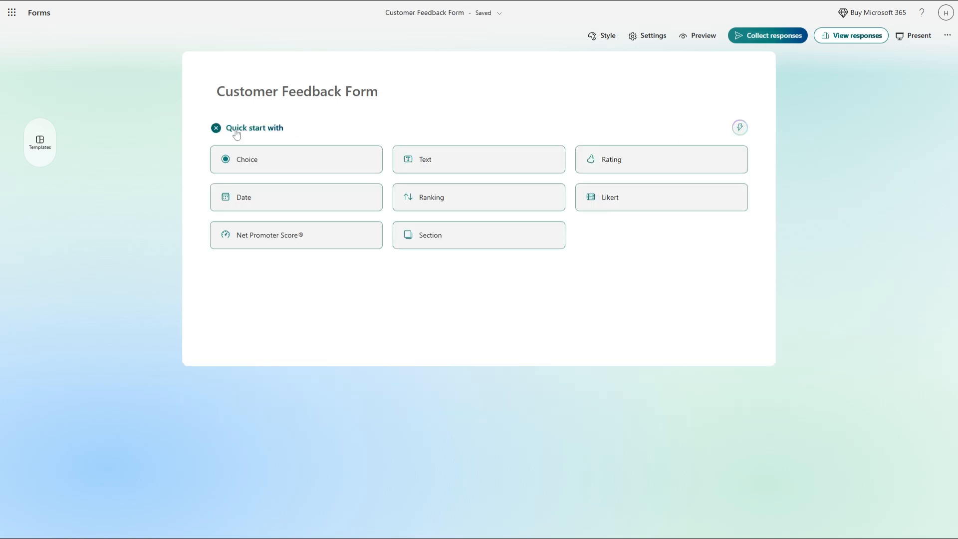
pyautogui.click(469, 158)
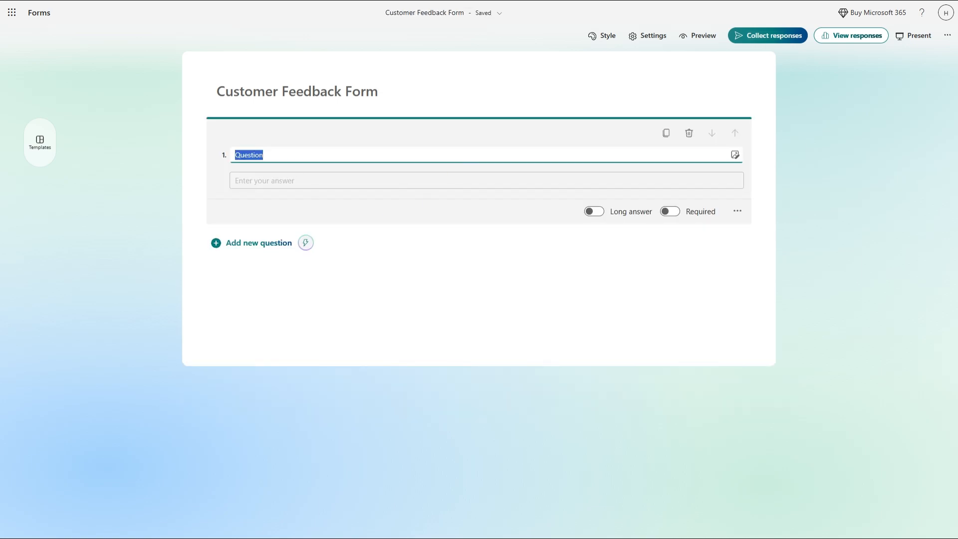
pyautogui.write('Email')
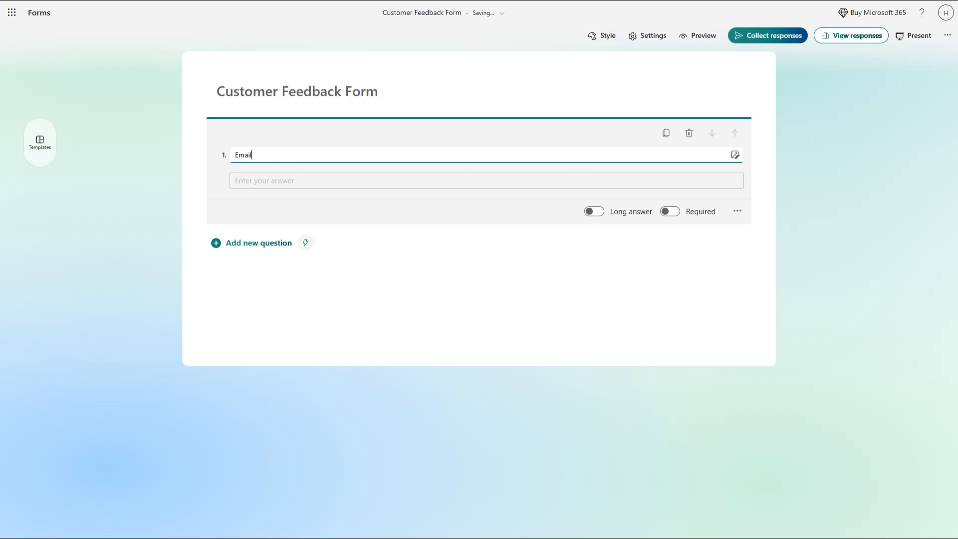
# Restrict the Email question's answers to the Email format, and remove the restriction again.
pyautogui.click(738, 211)
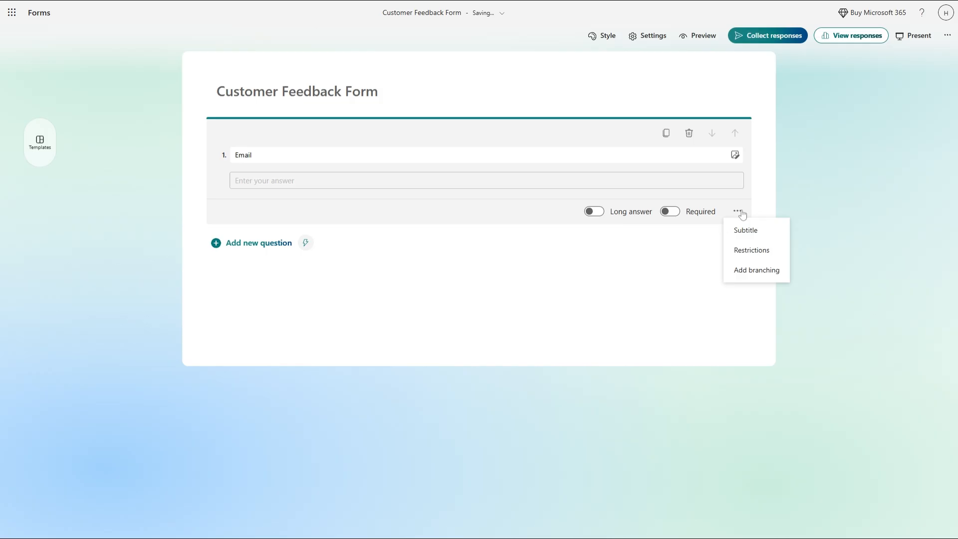
pyautogui.click(745, 256)
pyautogui.click(344, 222)
pyautogui.click(321, 283)
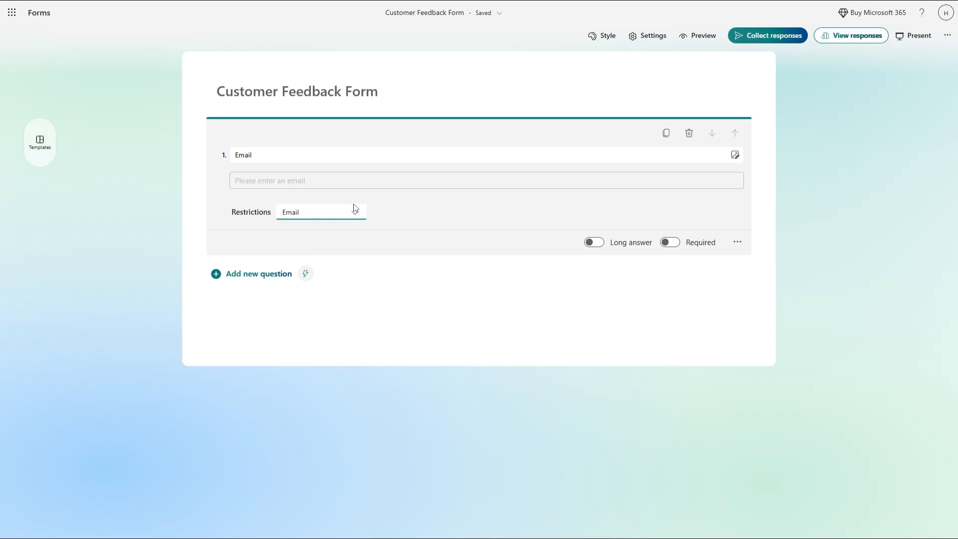
pyautogui.click(737, 242)
pyautogui.click(723, 279)
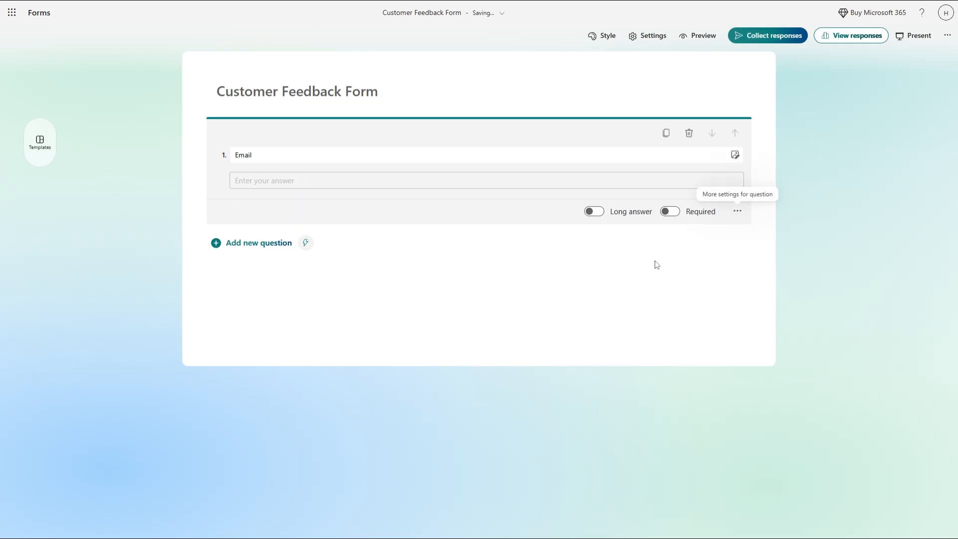
# Retitle the text question "Phone" and enable long answers for it.
pyautogui.hotkey('ctrl', 'a')
pyautogui.write('Pho')
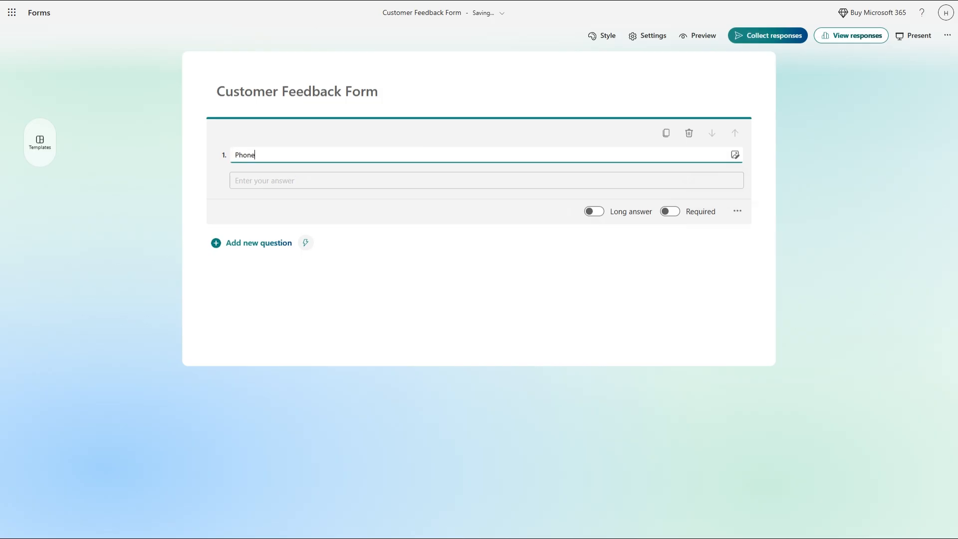
pyautogui.click(607, 215)
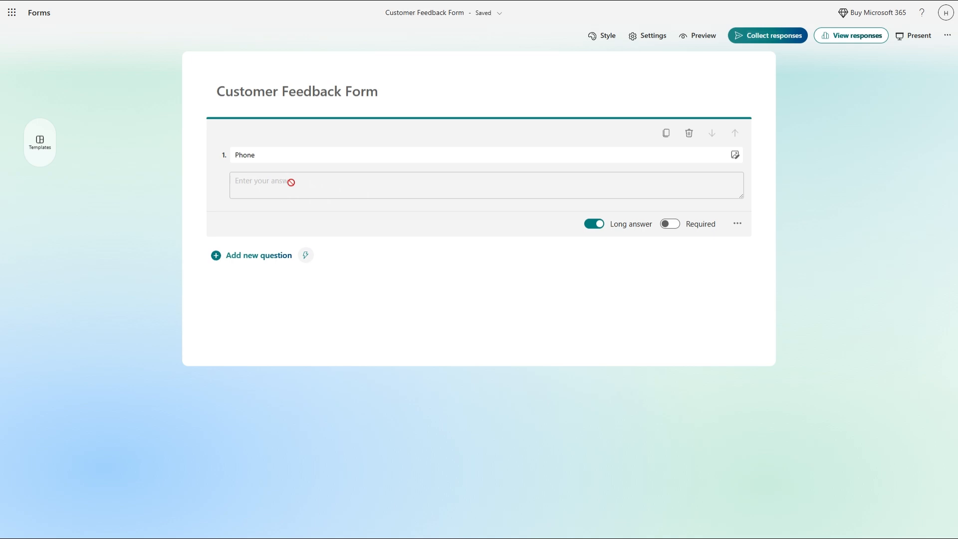
# Replace the text question with a Rating question.
pyautogui.click(689, 133)
pyautogui.click(247, 130)
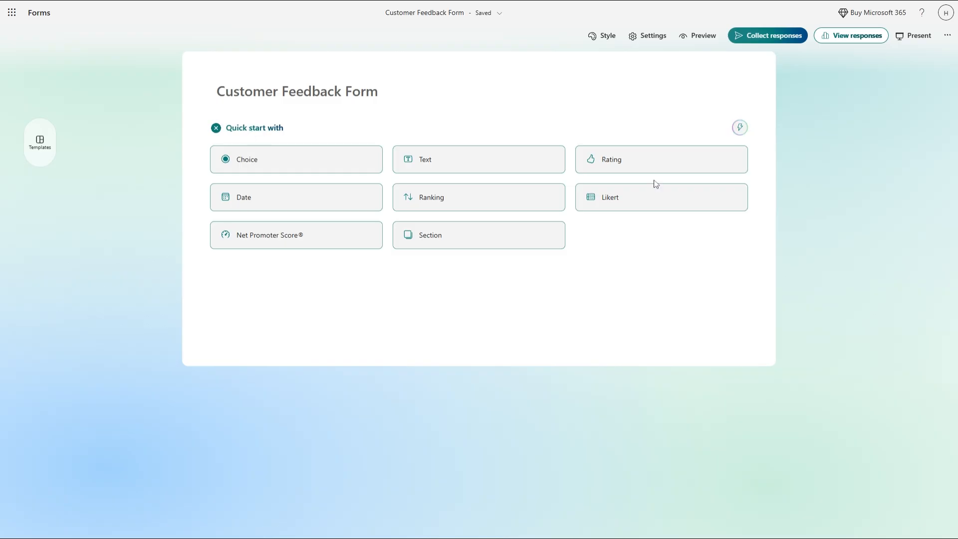
pyautogui.click(655, 164)
pyautogui.doubleClick(287, 159)
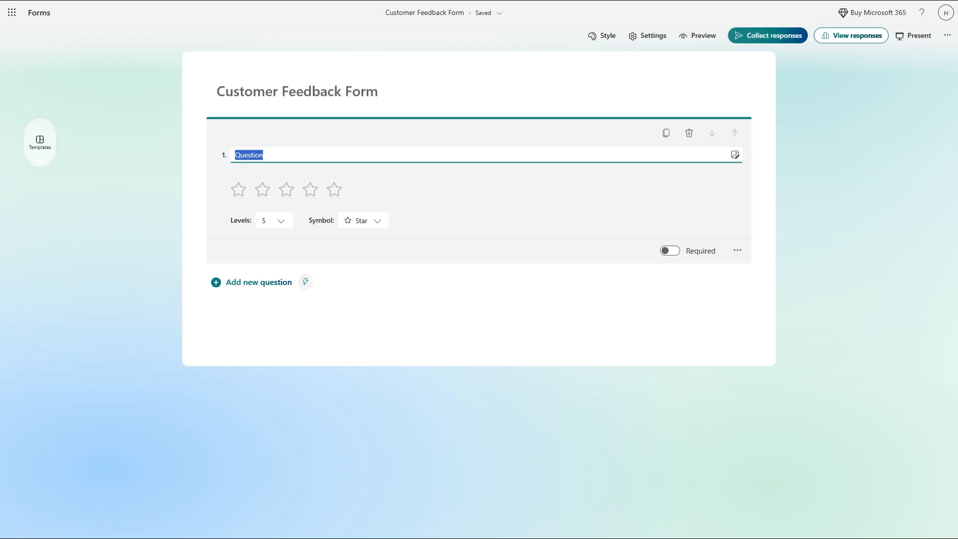
# Review the rating question's level and symbol choices and try a different symbol.
pyautogui.click(279, 222)
pyautogui.scroll(-2, 278, 296)
pyautogui.scroll(2, 277, 299)
pyautogui.click(363, 221)
pyautogui.scroll(-2, 370, 303)
pyautogui.scroll(2, 369, 302)
pyautogui.click(368, 298)
# Set the rating question's symbol to Smile face.
pyautogui.click(372, 222)
pyautogui.scroll(-2, 367, 279)
pyautogui.click(370, 249)
pyautogui.click(376, 222)
pyautogui.click(370, 254)
pyautogui.click(433, 281)
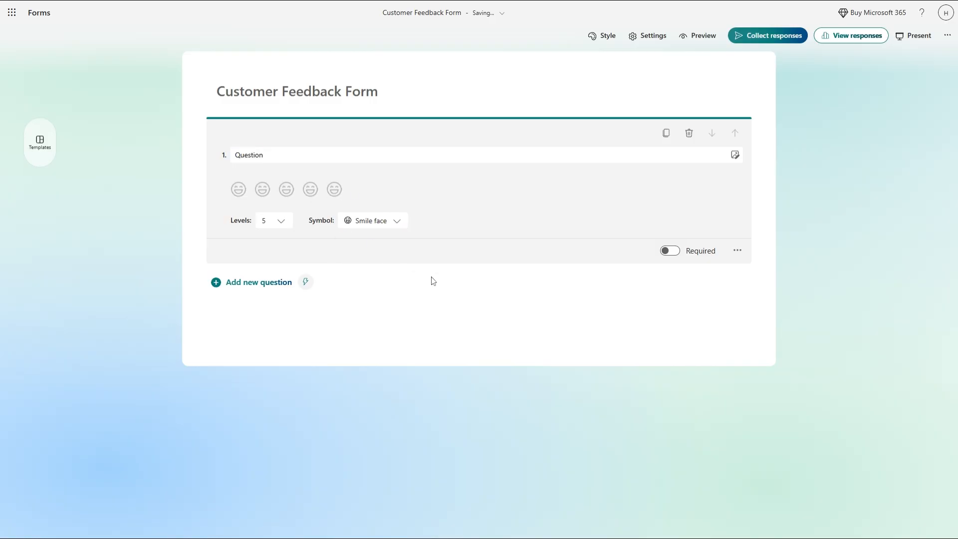
# Replace the rating question with a Ranking question and view the formatting options for its title.
pyautogui.click(688, 133)
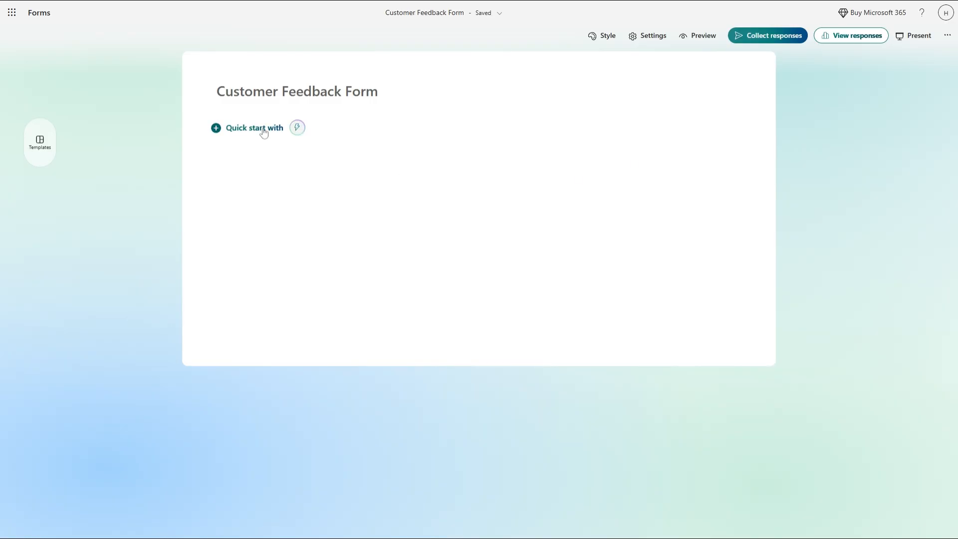
pyautogui.click(518, 203)
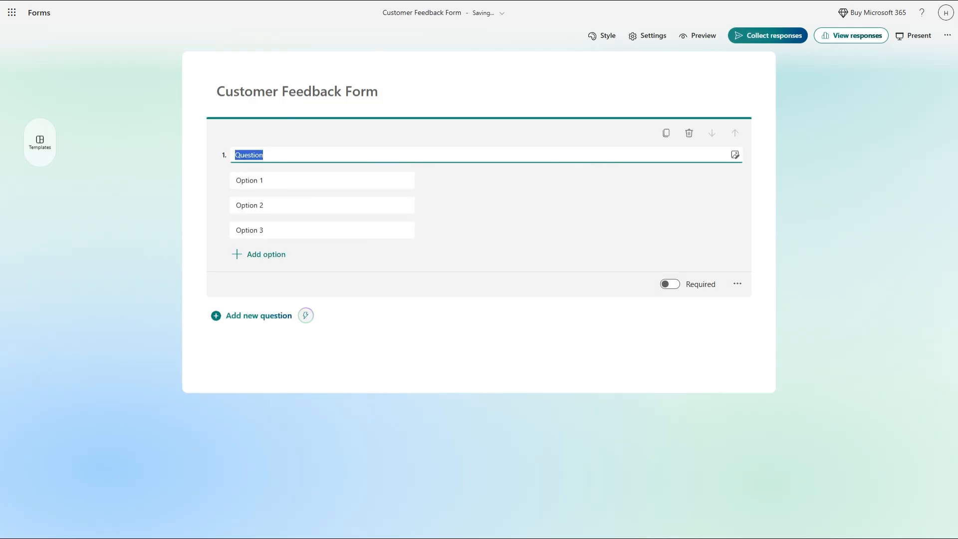
pyautogui.click(291, 156)
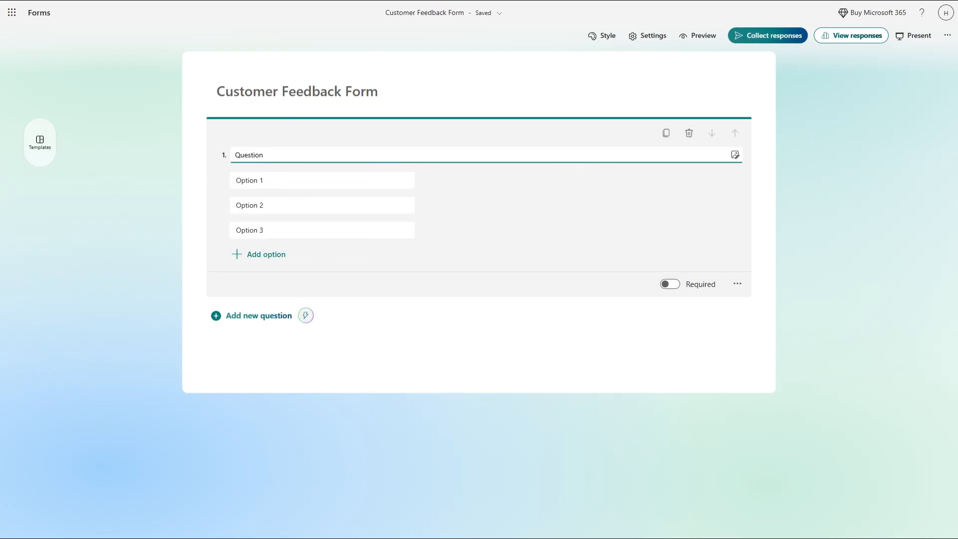
pyautogui.hotkey('ctrl', 'a')
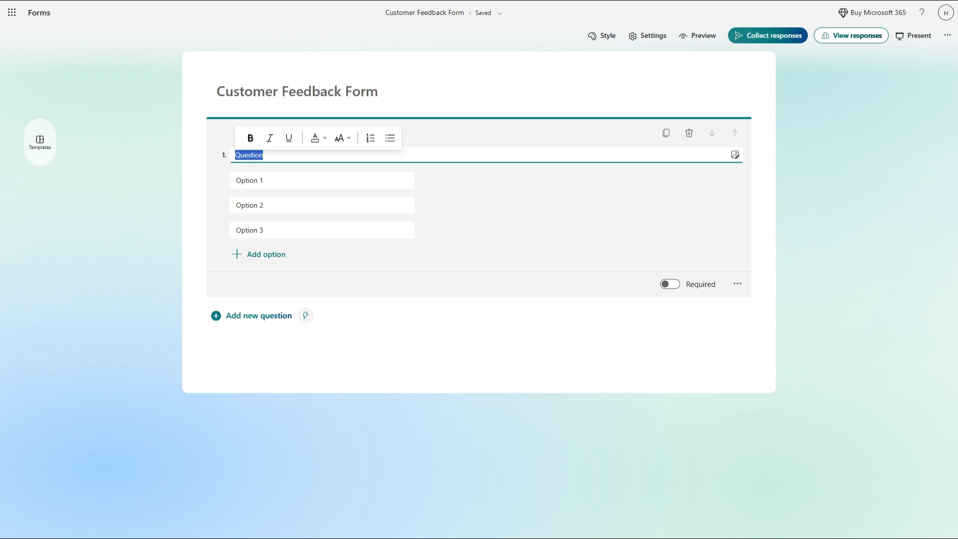
pyautogui.press('Tab')
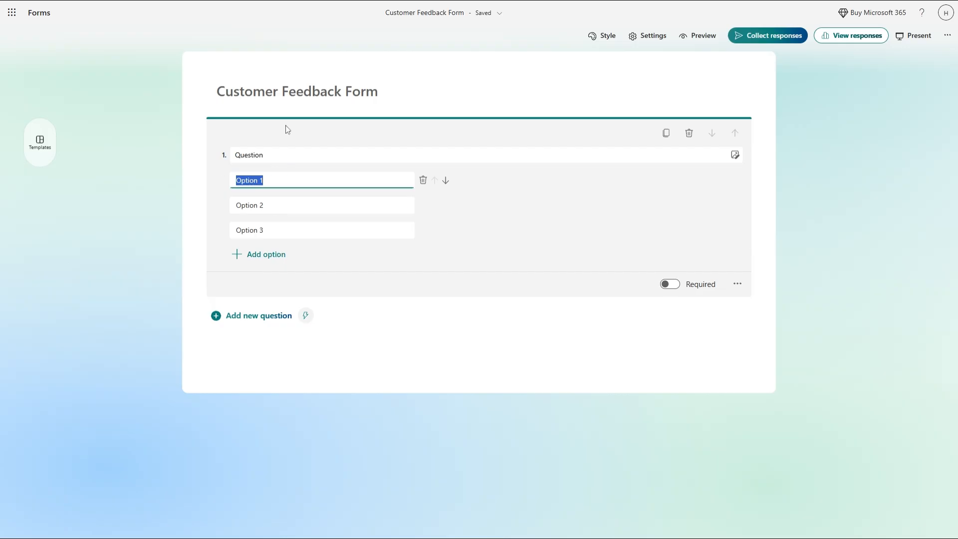
# Add a section to the form.
pyautogui.click(262, 296)
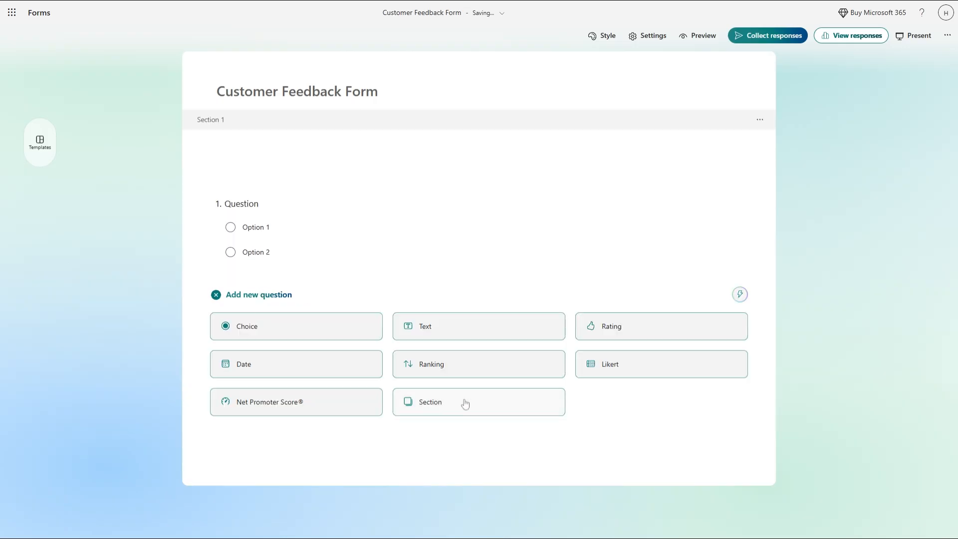
pyautogui.click(453, 403)
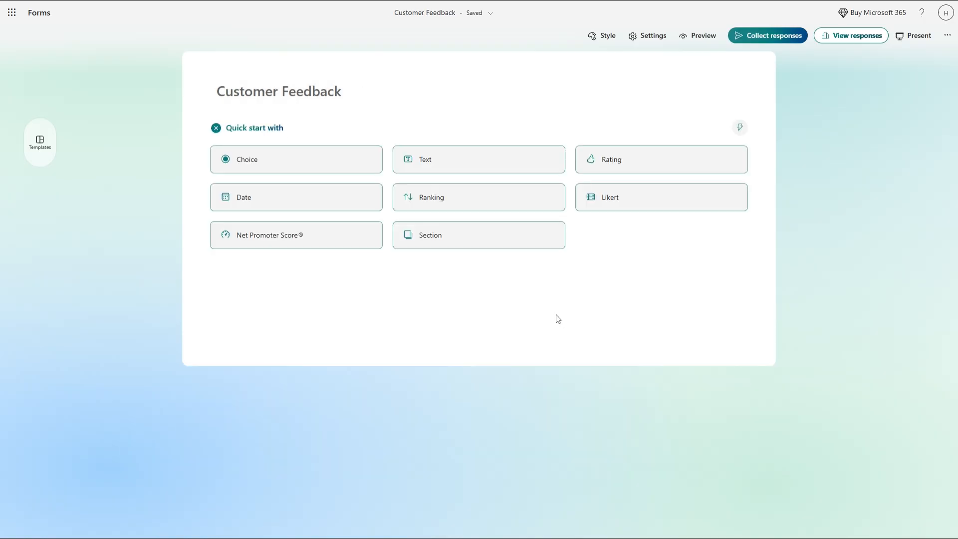
# Add a Rating question titled "How satisfied are you with our product?" and view its level choices.
pyautogui.click(608, 167)
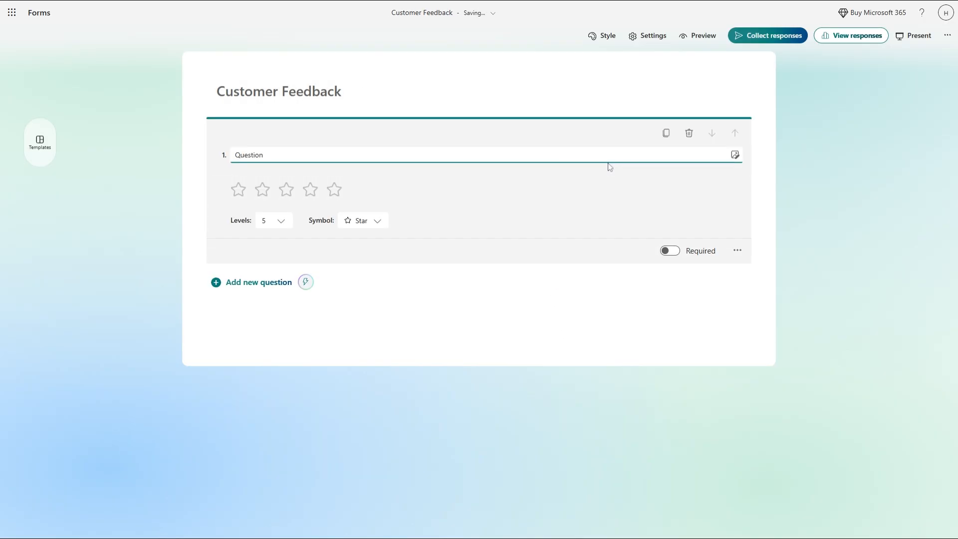
pyautogui.write('How satisfied are you with our product?')
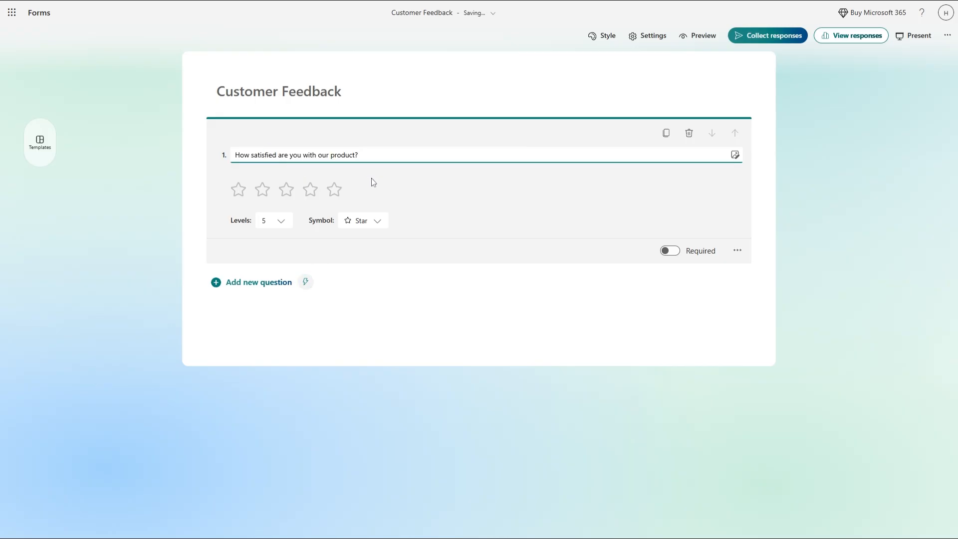
pyautogui.click(280, 222)
pyautogui.scroll(-2, 280, 304)
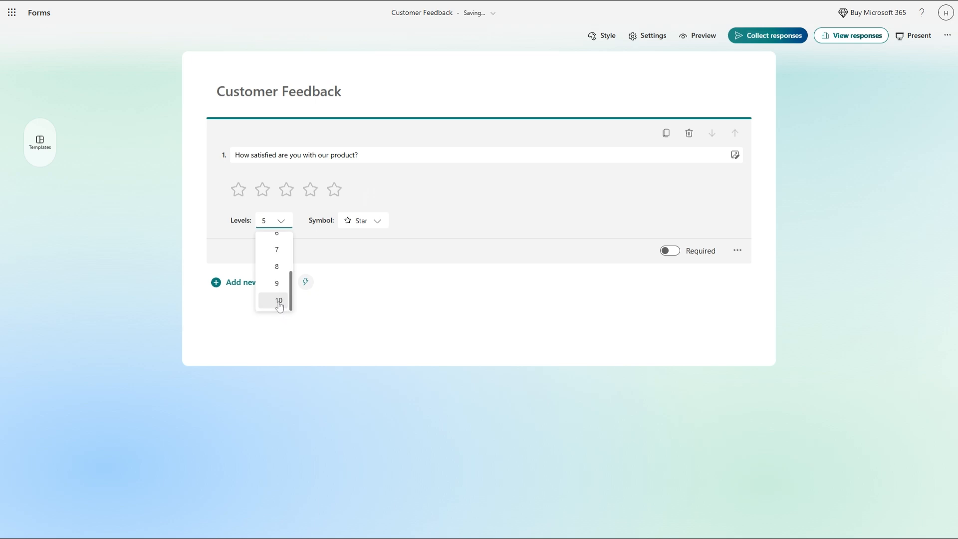
pyautogui.scroll(2, 278, 276)
pyautogui.scroll(-2, 279, 299)
# Set the rating question's symbol to Smile face and make the question required.
pyautogui.click(362, 221)
pyautogui.scroll(-3, 372, 279)
pyautogui.scroll(3, 372, 287)
pyautogui.scroll(-2, 364, 289)
pyautogui.click(363, 282)
pyautogui.click(678, 254)
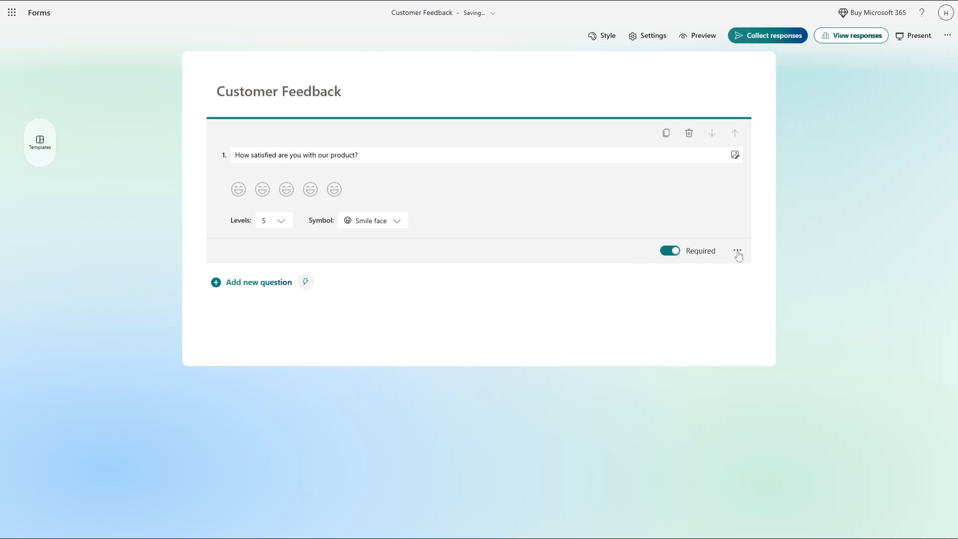
# Add a Text question titled "What did you like the most about our product?" with long answers enabled.
pyautogui.click(259, 283)
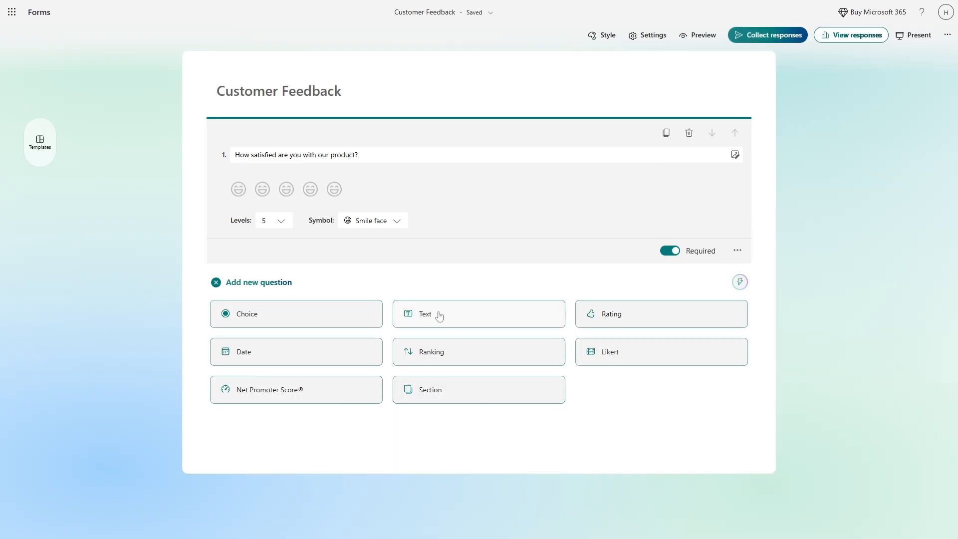
pyautogui.click(436, 318)
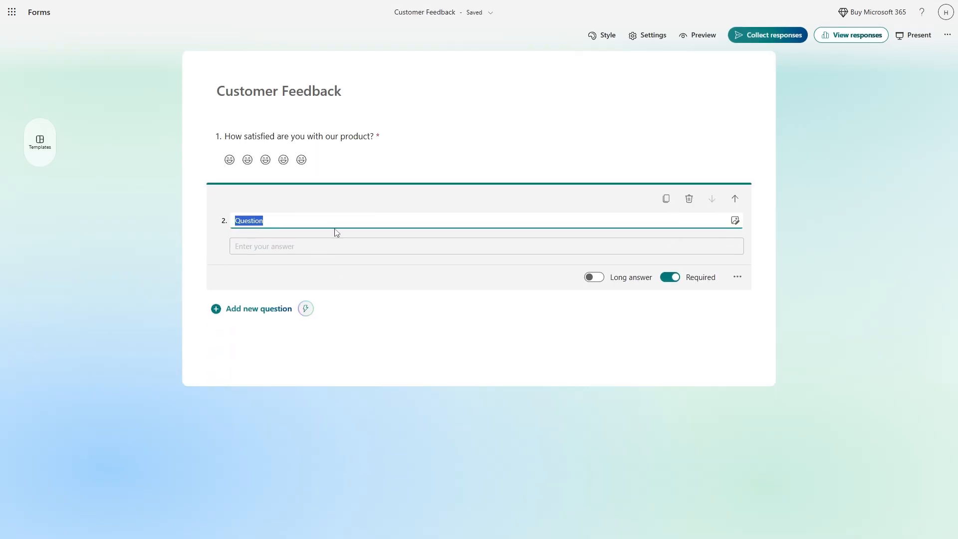
pyautogui.write('What did you like the most about our product?')
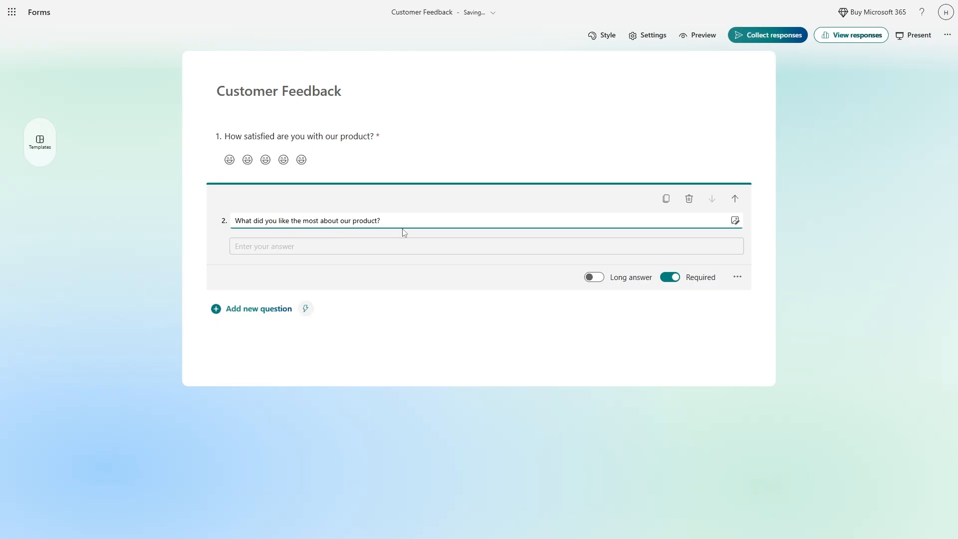
pyautogui.click(594, 277)
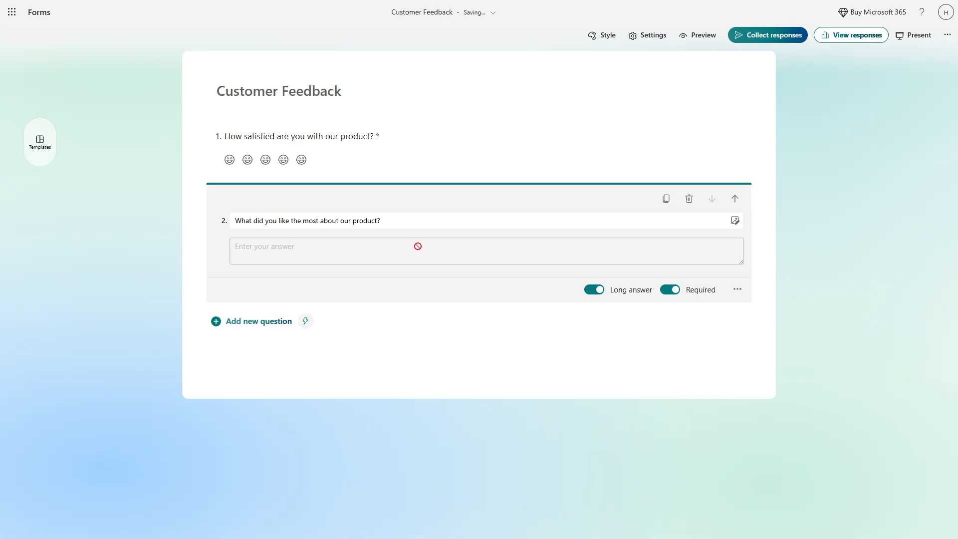
pyautogui.click(602, 291)
pyautogui.click(598, 278)
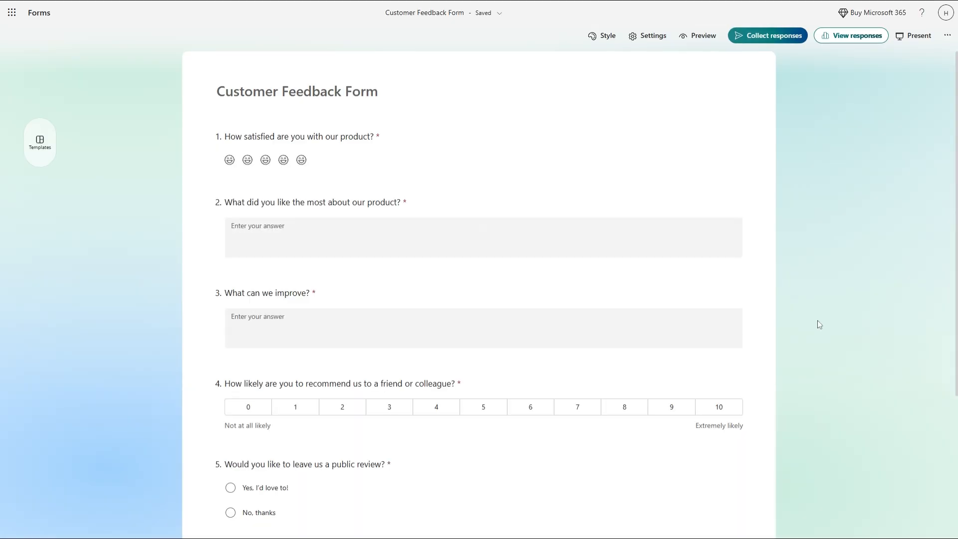
# Review the public review question and the follow-up question asking for a review link.
pyautogui.scroll(-4, 748, 350)
pyautogui.click(384, 271)
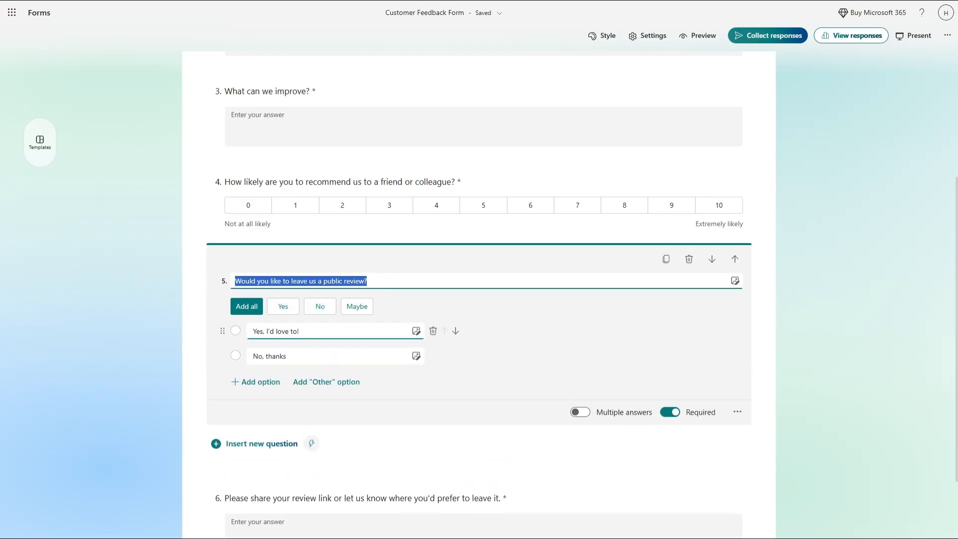
pyautogui.scroll(-2, 319, 349)
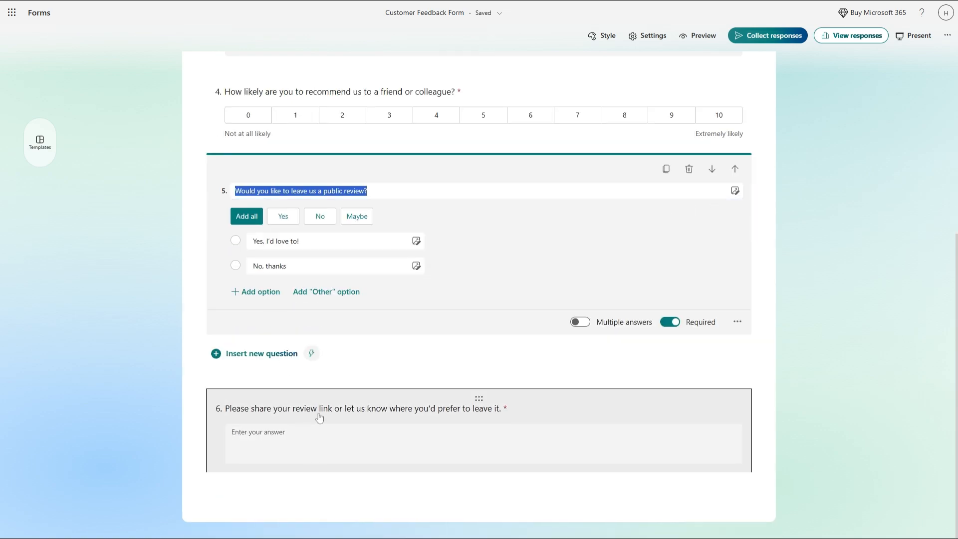
pyautogui.click(320, 414)
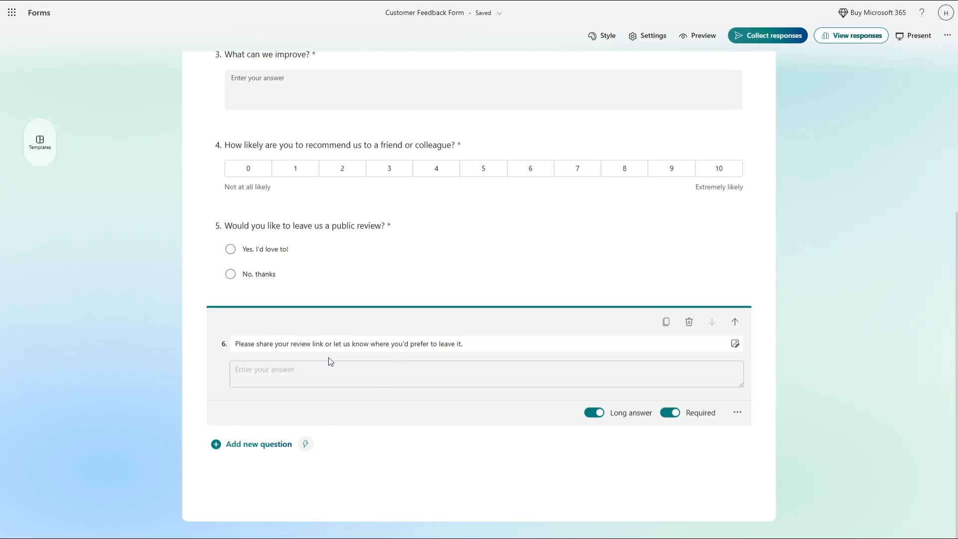
# Add branching to the public review question so that "Yes, I'd love to!" goes to question 6.
pyautogui.click(703, 239)
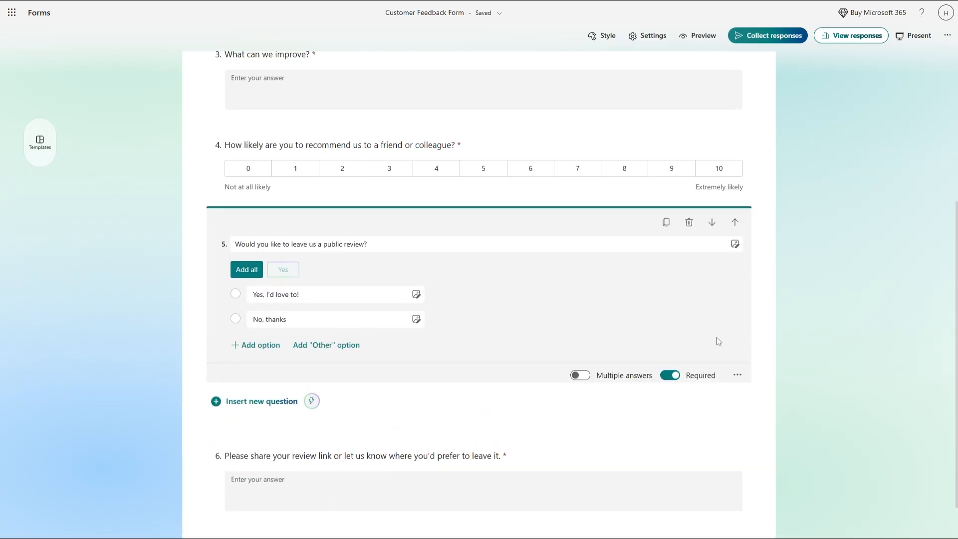
pyautogui.click(737, 377)
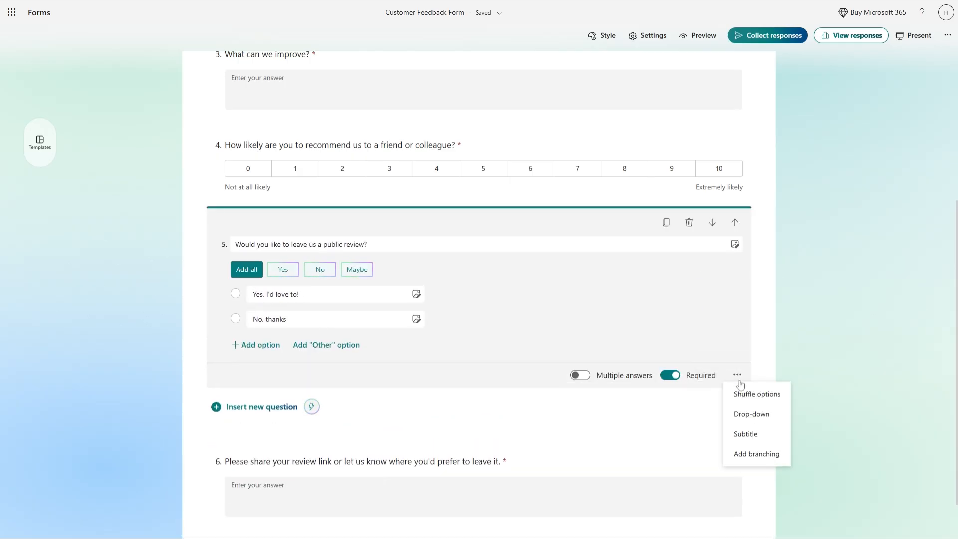
pyautogui.click(762, 454)
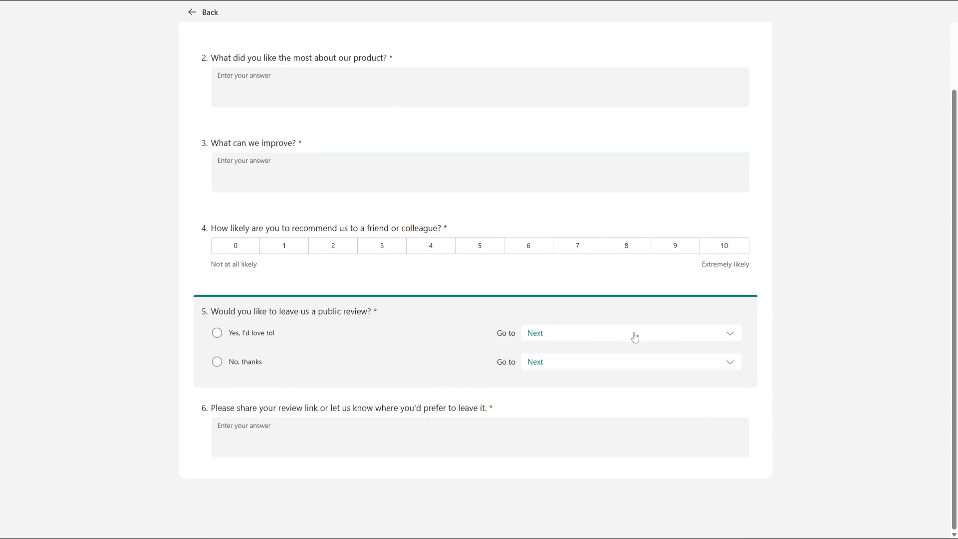
pyautogui.click(635, 337)
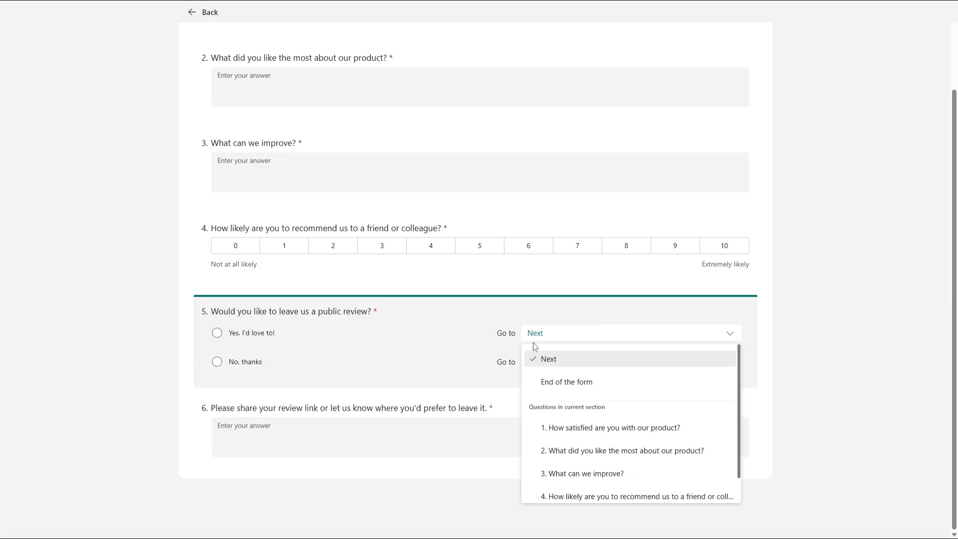
pyautogui.scroll(-1, 621, 429)
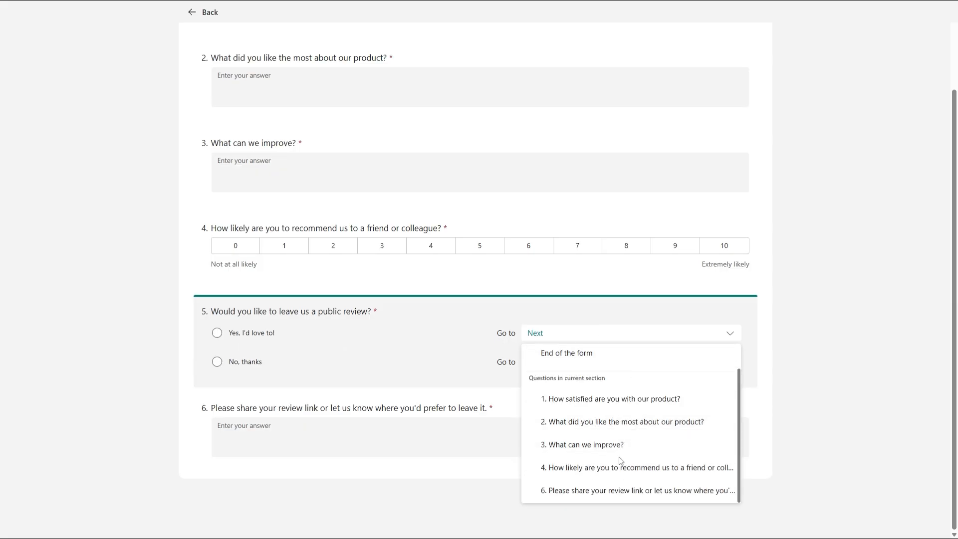
pyautogui.click(629, 490)
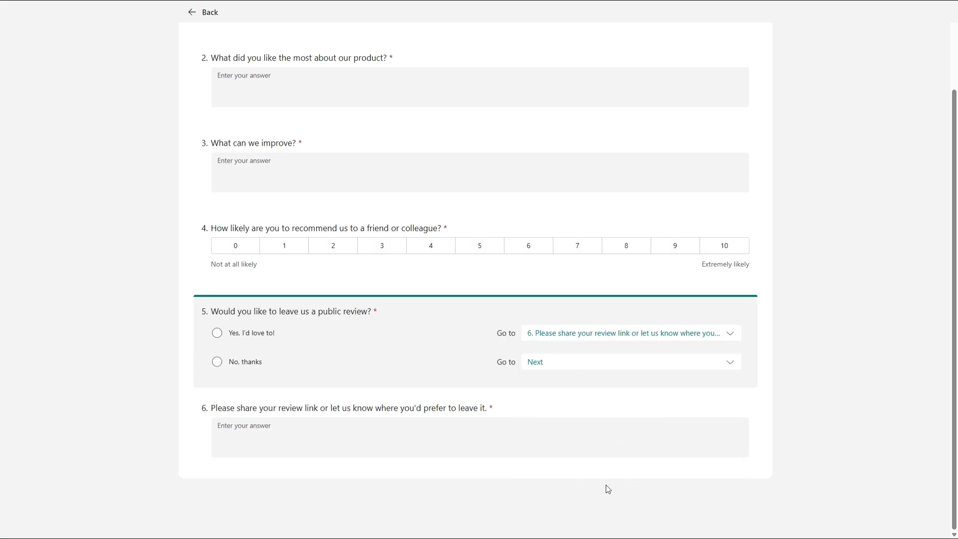
pyautogui.moveTo(229, 335); pyautogui.dragTo(303, 338)
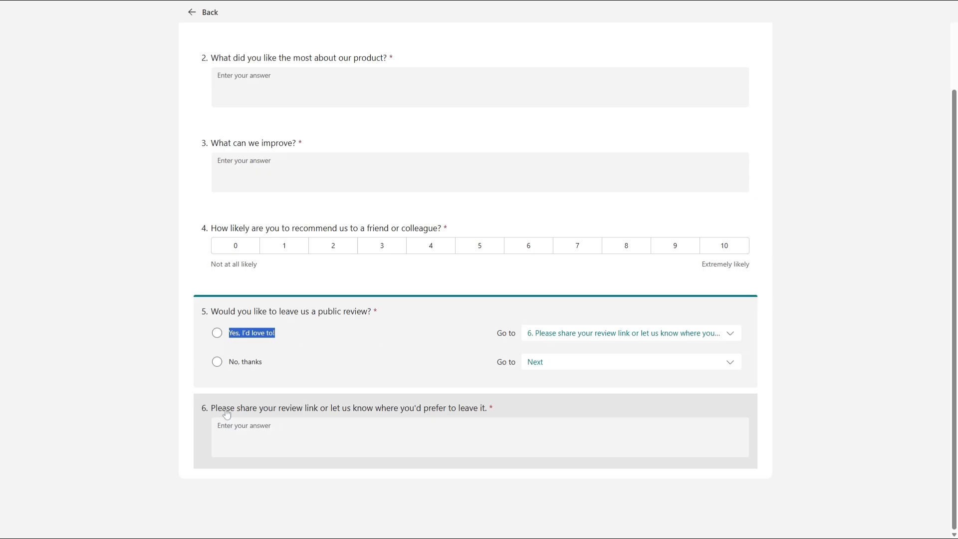
# Set the "No, thanks" answer's branch to go to End of the form.
pyautogui.click(552, 361)
pyautogui.scroll(-1, 571, 395)
pyautogui.scroll(1, 571, 402)
pyautogui.click(573, 409)
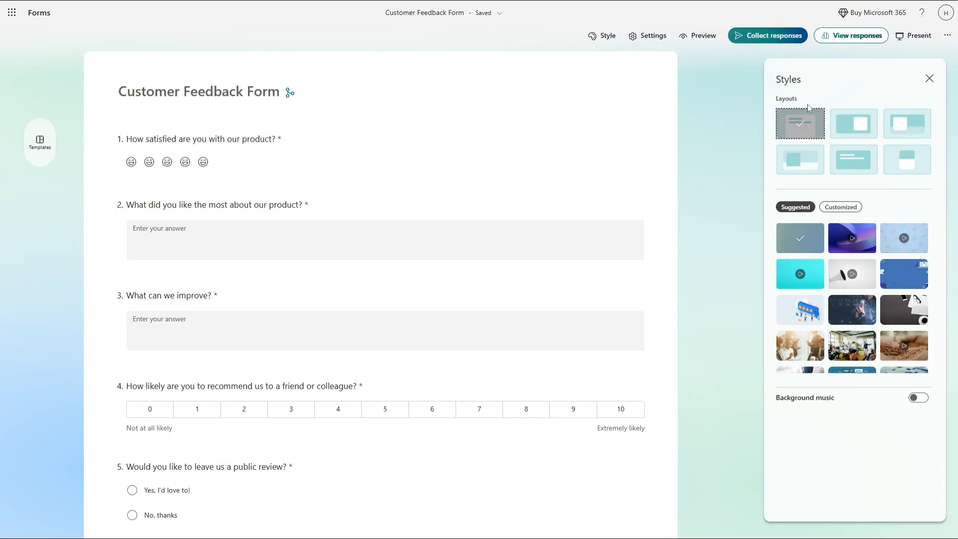
# Try several alternative form layouts and return to the first layout.
pyautogui.click(853, 124)
pyautogui.click(906, 124)
pyautogui.click(906, 160)
pyautogui.click(837, 164)
pyautogui.click(803, 124)
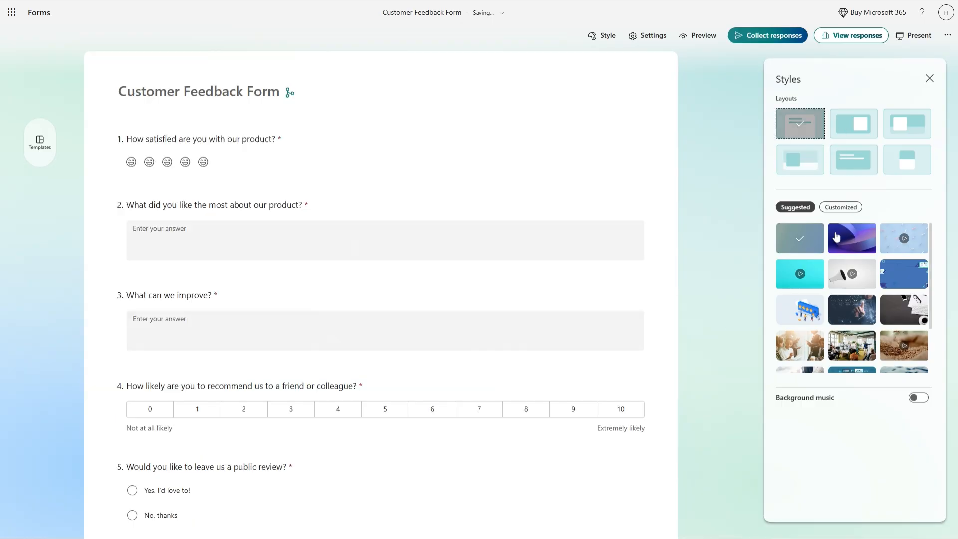
# Browse the suggested styles, try the office meeting photo, and apply the dark food-table background to the form.
pyautogui.scroll(-2, 873, 279)
pyautogui.scroll(2, 879, 285)
pyautogui.scroll(-5, 868, 276)
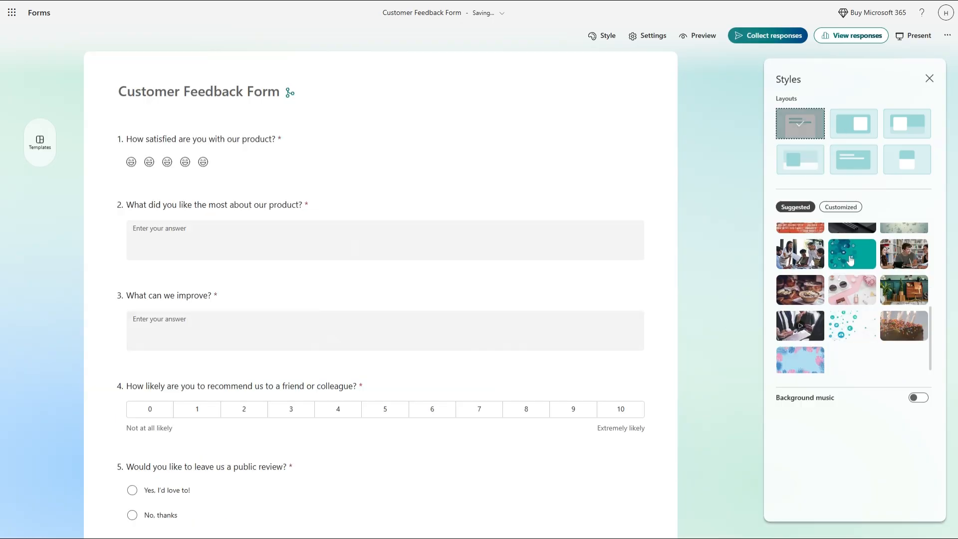
pyautogui.scroll(2, 858, 267)
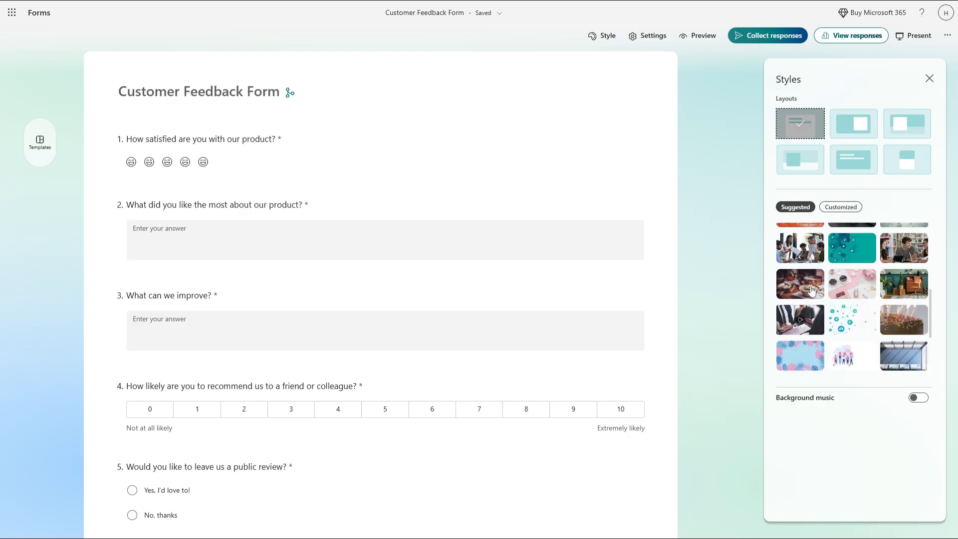
pyautogui.click(806, 252)
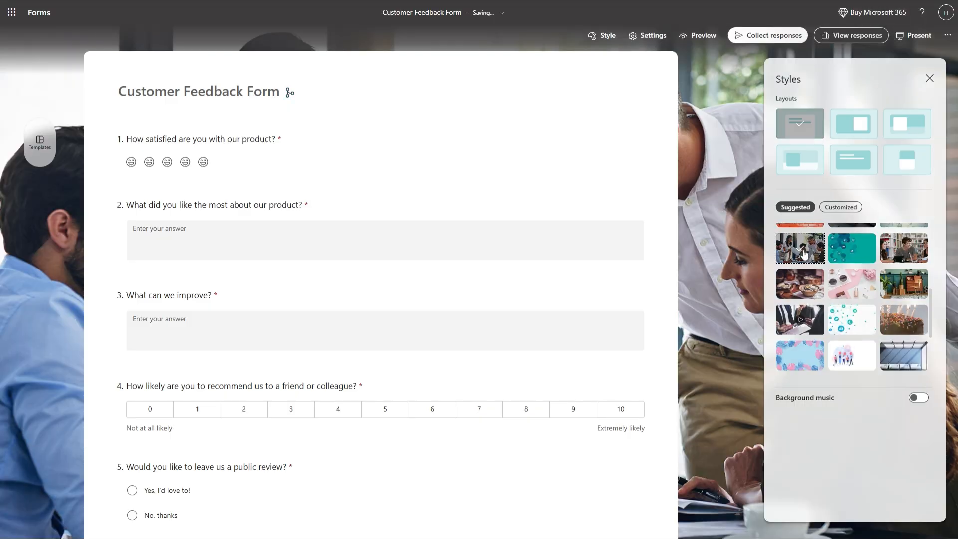
pyautogui.click(801, 284)
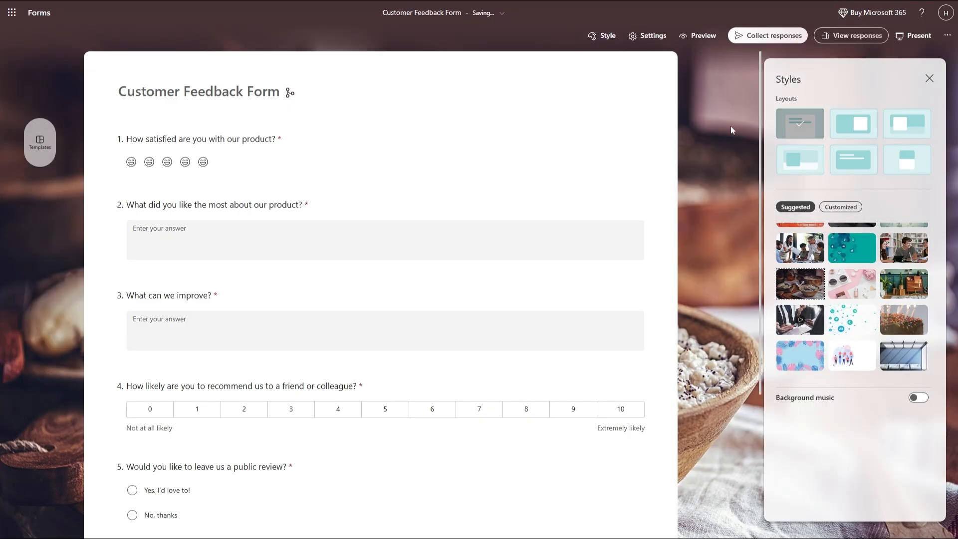
pyautogui.click(929, 79)
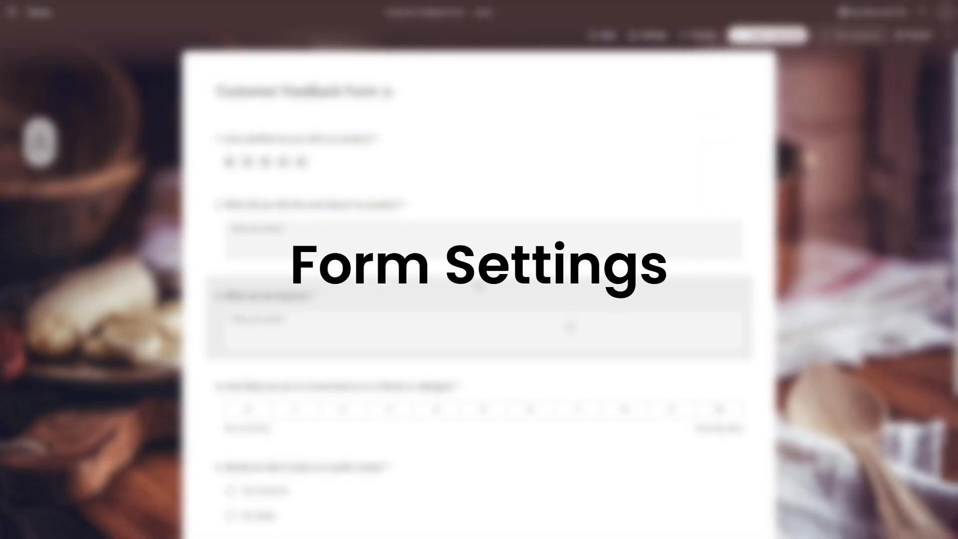
# Open the form settings and try switching the Accept responses, Start date and End date options.
pyautogui.click(649, 36)
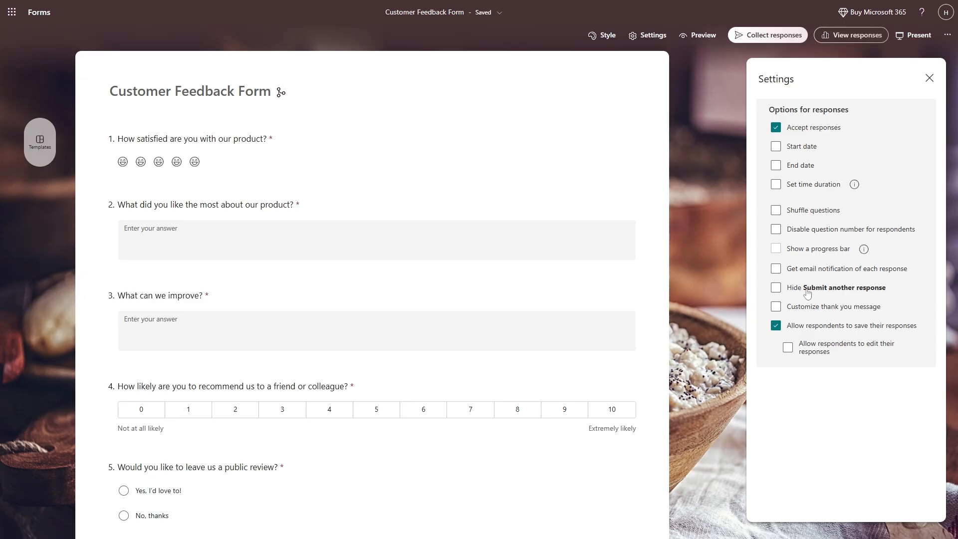
pyautogui.click(778, 128)
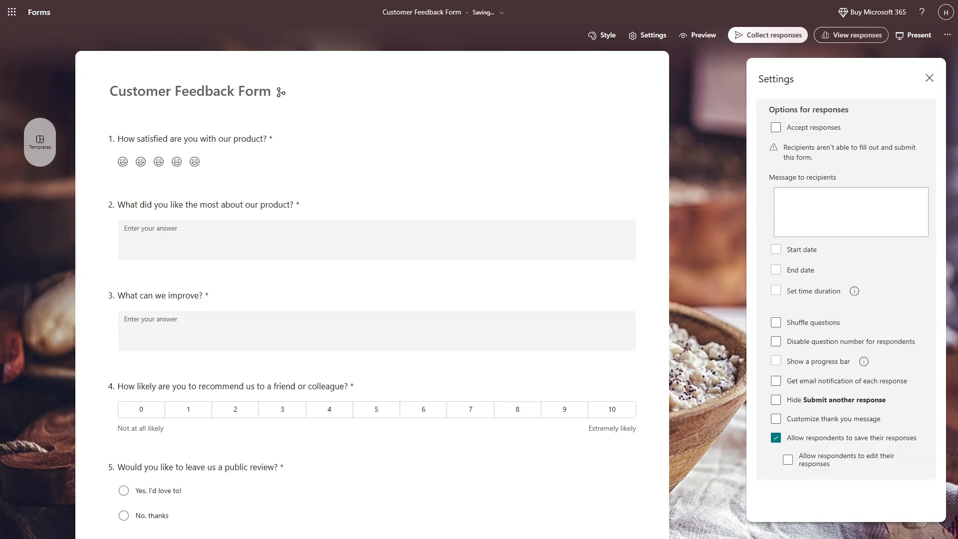
pyautogui.click(777, 129)
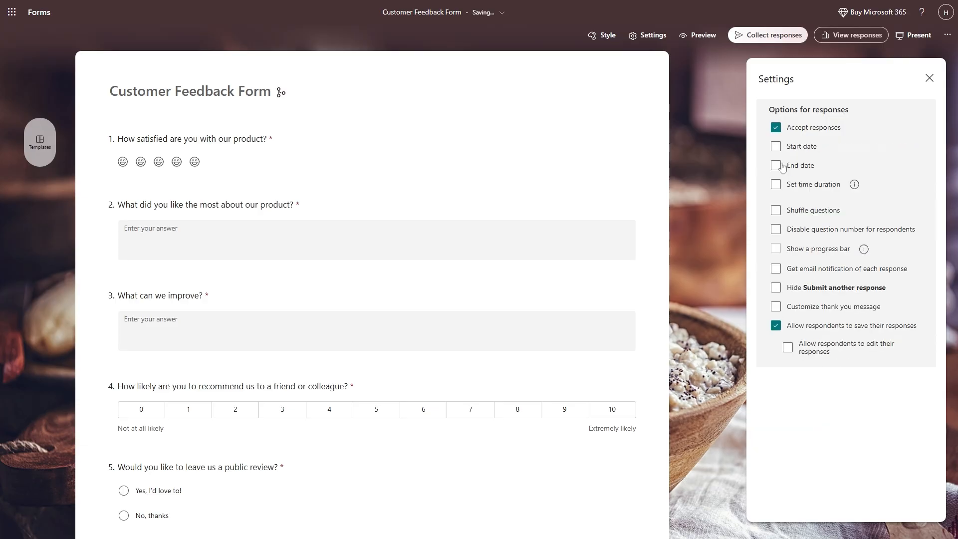
pyautogui.click(775, 147)
pyautogui.click(775, 146)
pyautogui.click(775, 164)
pyautogui.click(775, 163)
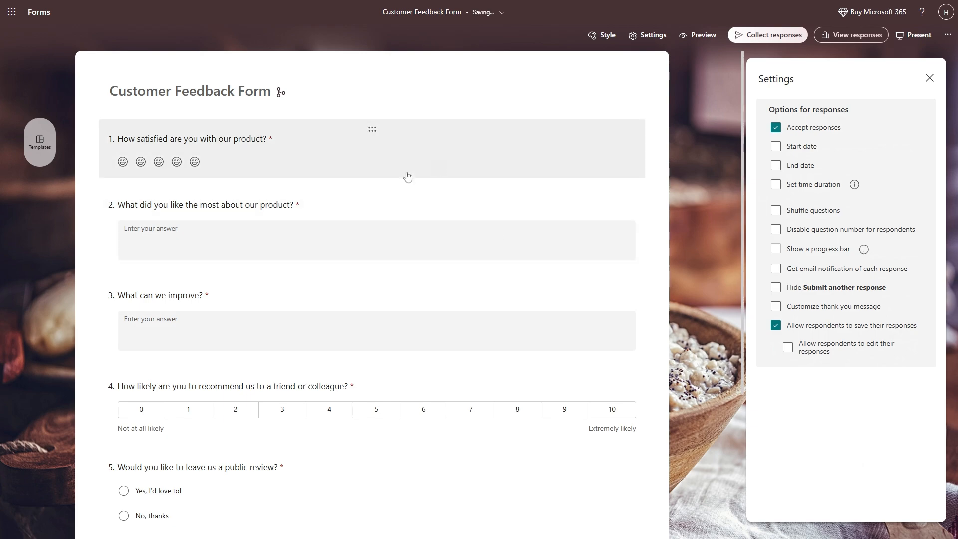
# Try a time duration of 10 minutes for the form and turn the time limit off again.
pyautogui.click(792, 189)
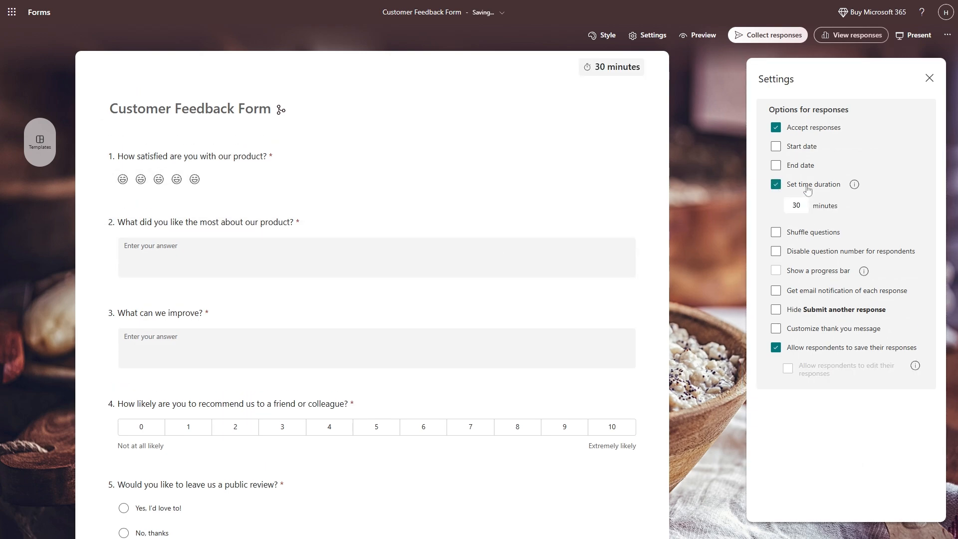
pyautogui.doubleClick(797, 205)
pyautogui.write('10')
pyautogui.click(775, 184)
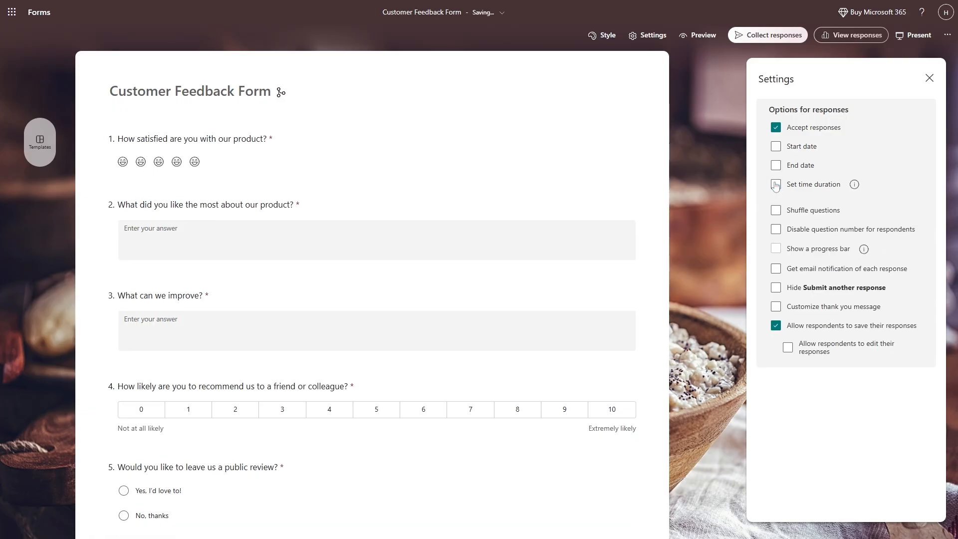
# Try the Shuffle questions and Disable question number for respondents options and leave both off.
pyautogui.click(776, 212)
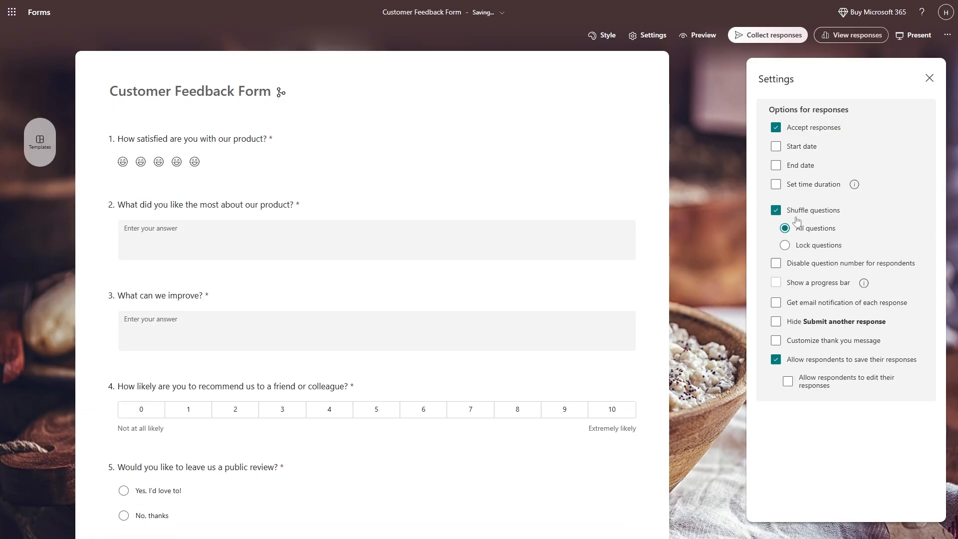
pyautogui.click(776, 210)
pyautogui.click(776, 230)
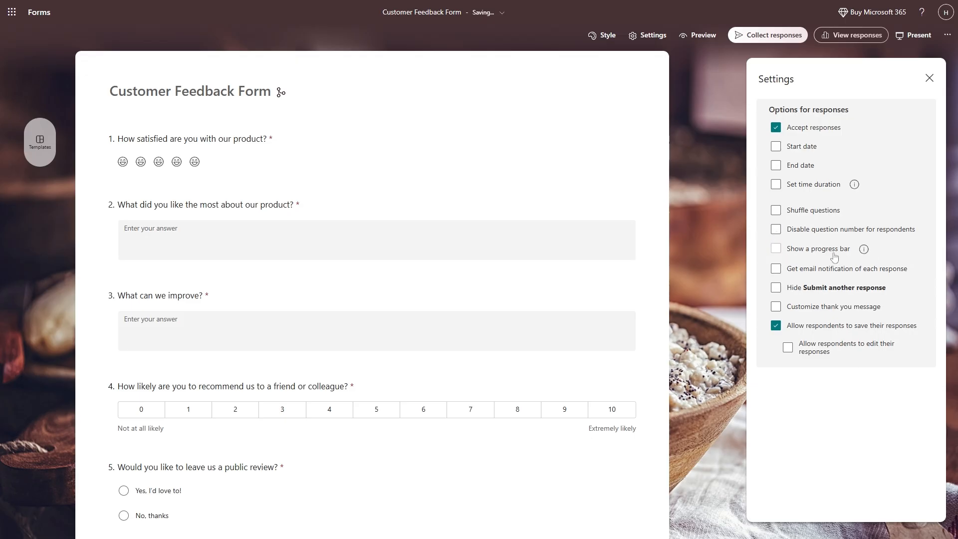
# Try the email notification and Hide Submit another response options and turn both off again.
pyautogui.click(776, 268)
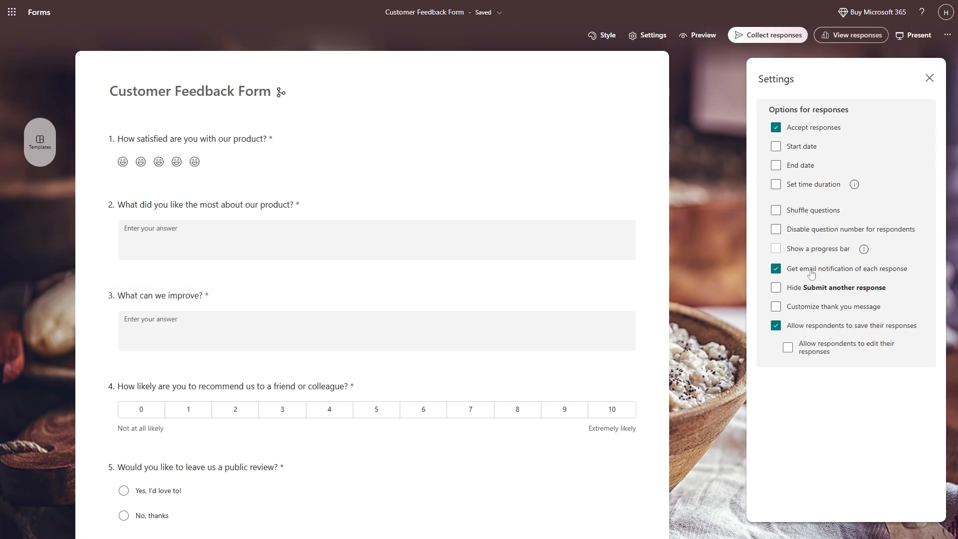
pyautogui.click(776, 288)
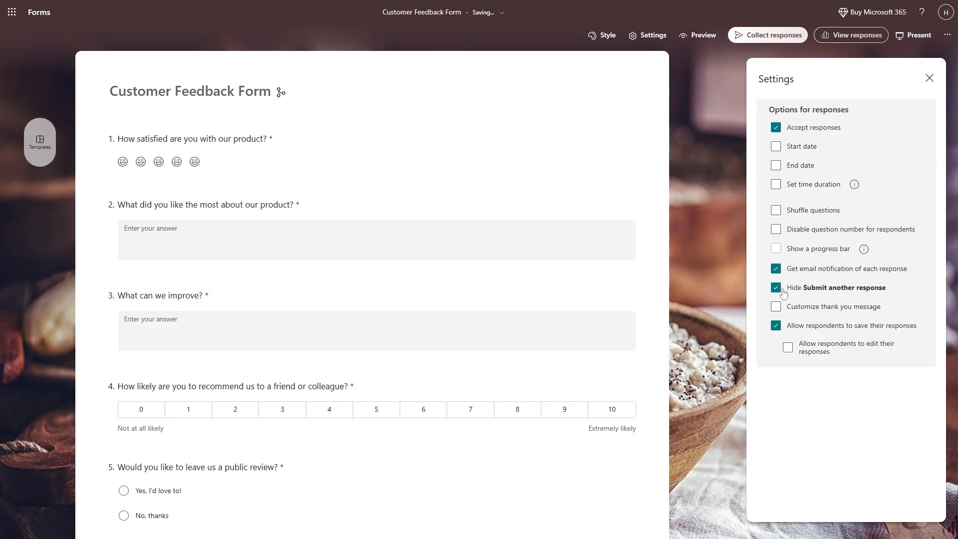
pyautogui.click(776, 270)
pyautogui.click(776, 289)
# Customize the thank you message as "Thank you for your feedback!" and allow respondents to edit their saved responses.
pyautogui.click(776, 307)
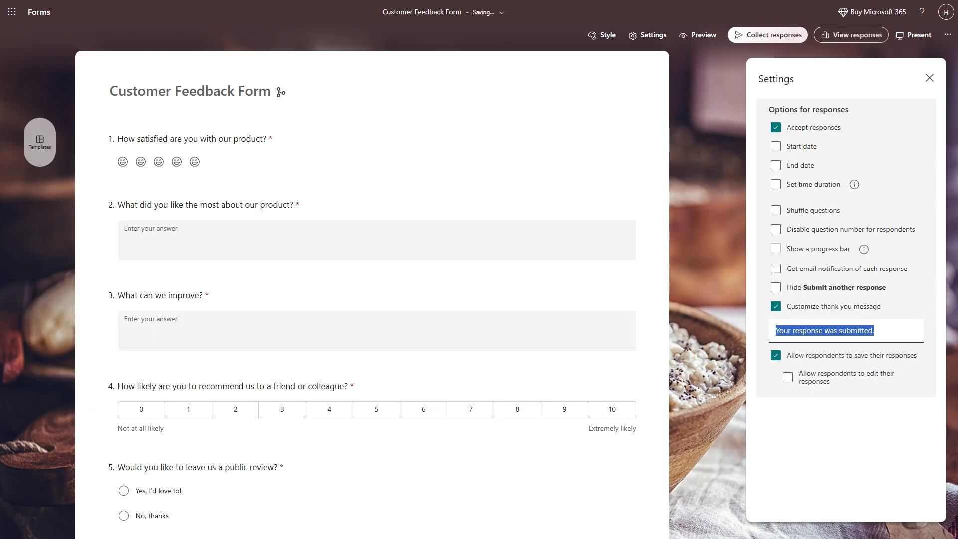
pyautogui.write('Thank you for your feedback!')
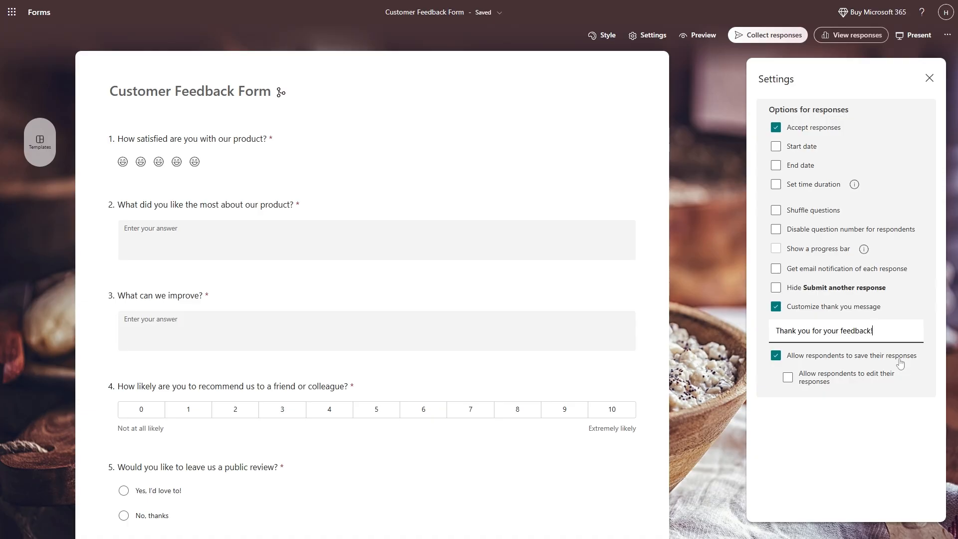
pyautogui.click(778, 360)
pyautogui.click(776, 358)
pyautogui.click(788, 378)
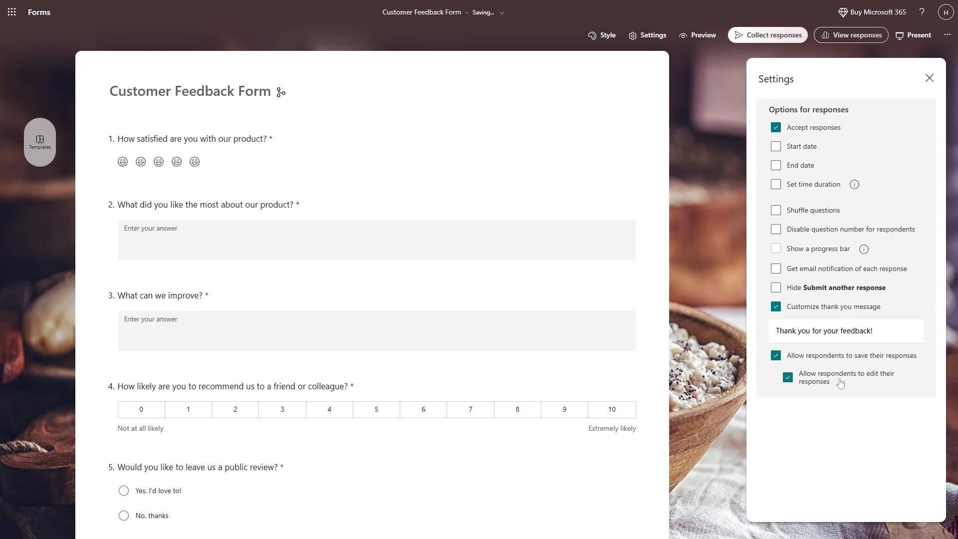
# Remove the form's existing collaboration link, create a new one for collaborating and viewing results, and copy it.
pyautogui.click(947, 35)
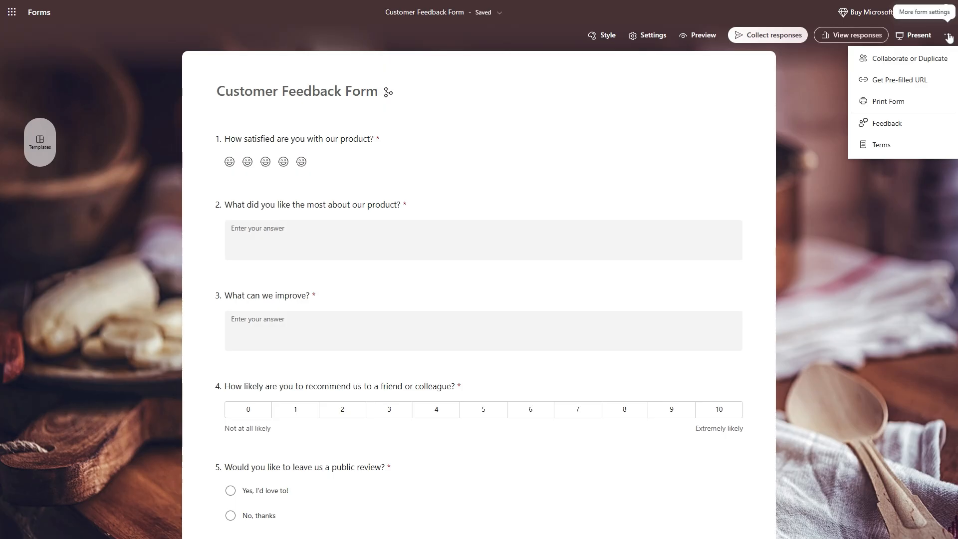
pyautogui.click(897, 59)
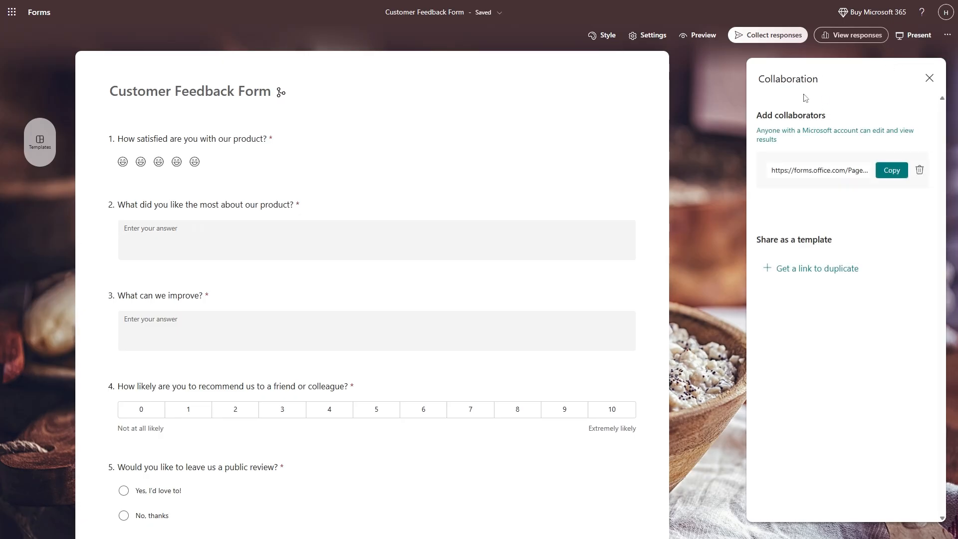
pyautogui.click(920, 173)
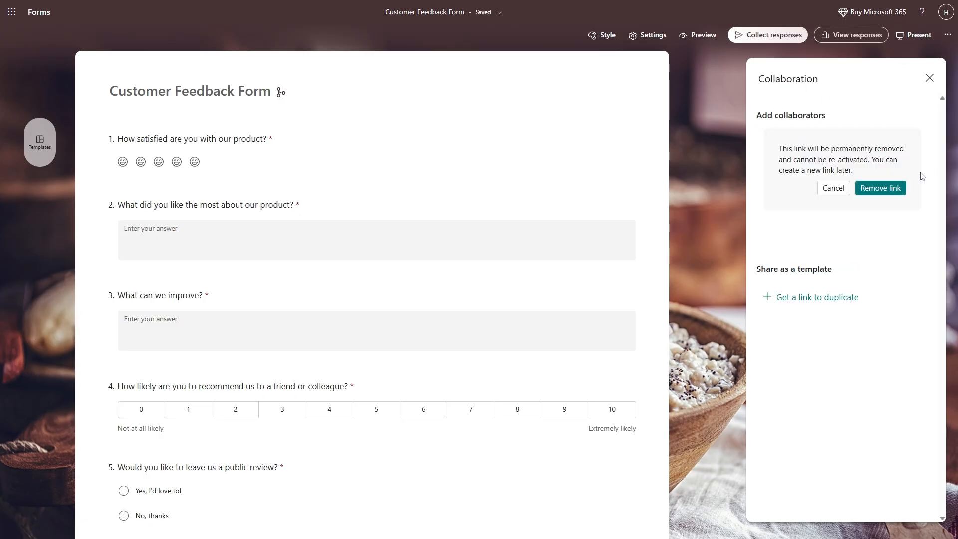
pyautogui.click(862, 190)
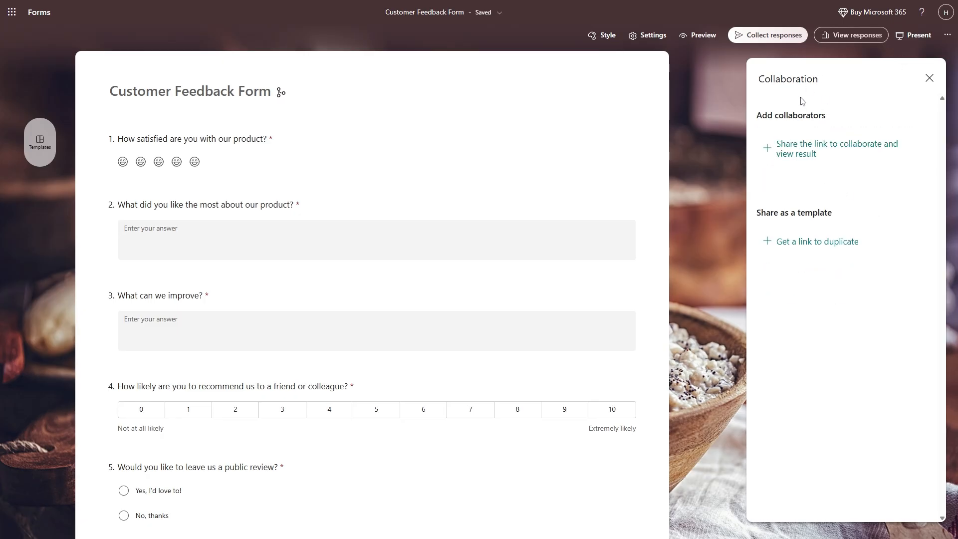
pyautogui.click(800, 146)
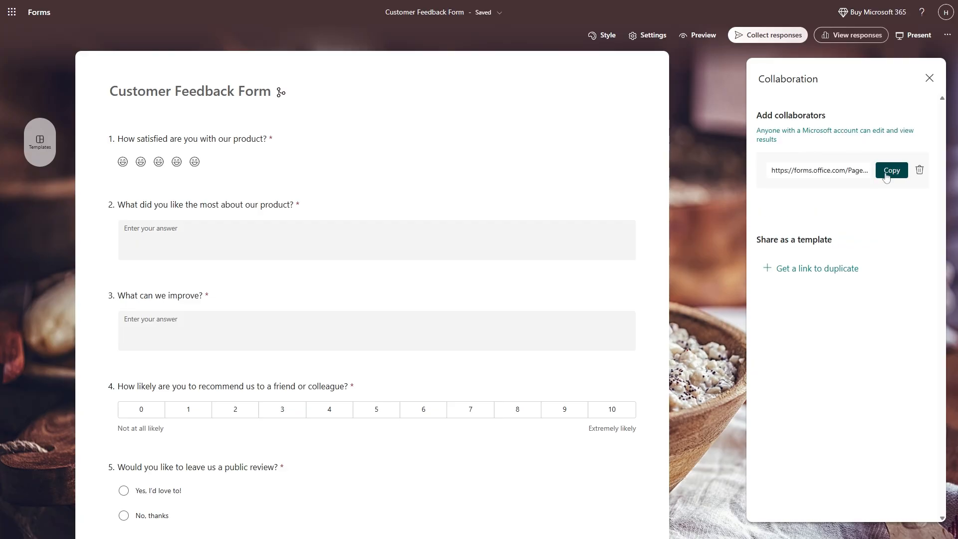
pyautogui.click(885, 175)
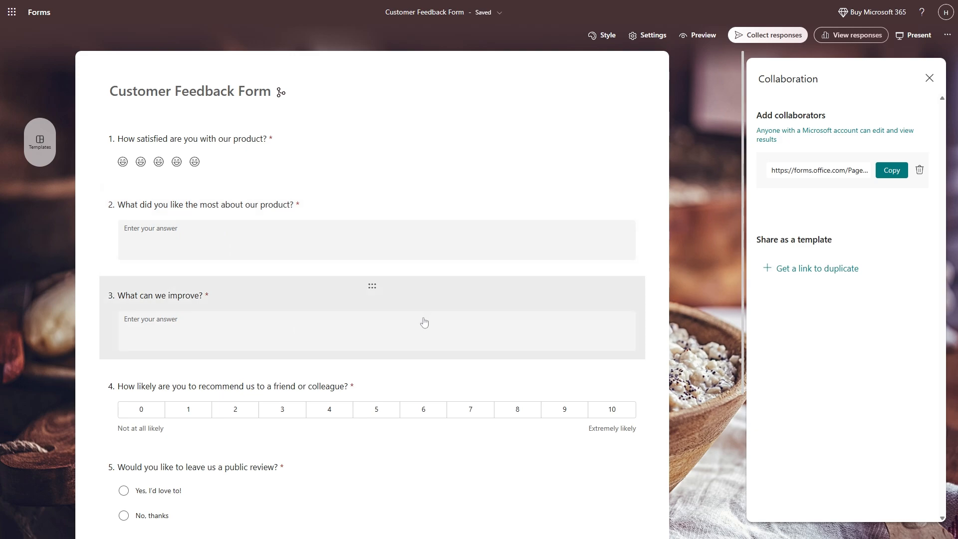
pyautogui.click(929, 77)
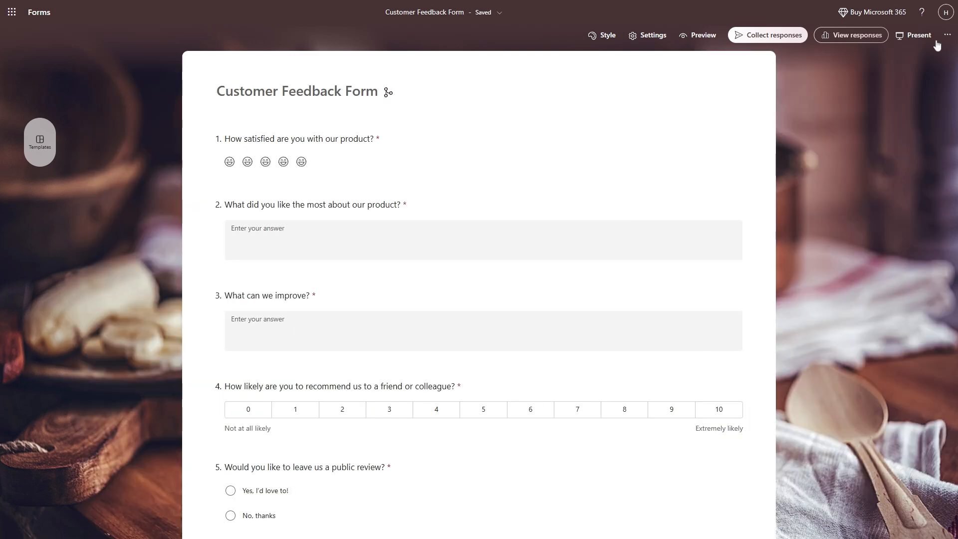
# Examine the Get Pre-filled URL view of the form, try the fifth satisfaction rating, and return to the form editor.
pyautogui.click(947, 35)
pyautogui.click(913, 80)
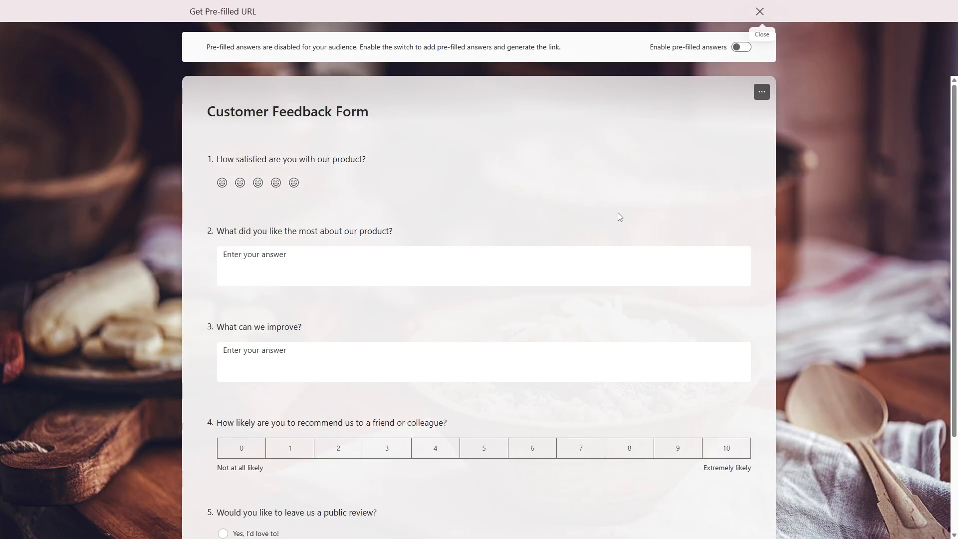
pyautogui.scroll(-3, 512, 300)
pyautogui.scroll(3, 302, 216)
pyautogui.click(294, 184)
pyautogui.click(759, 12)
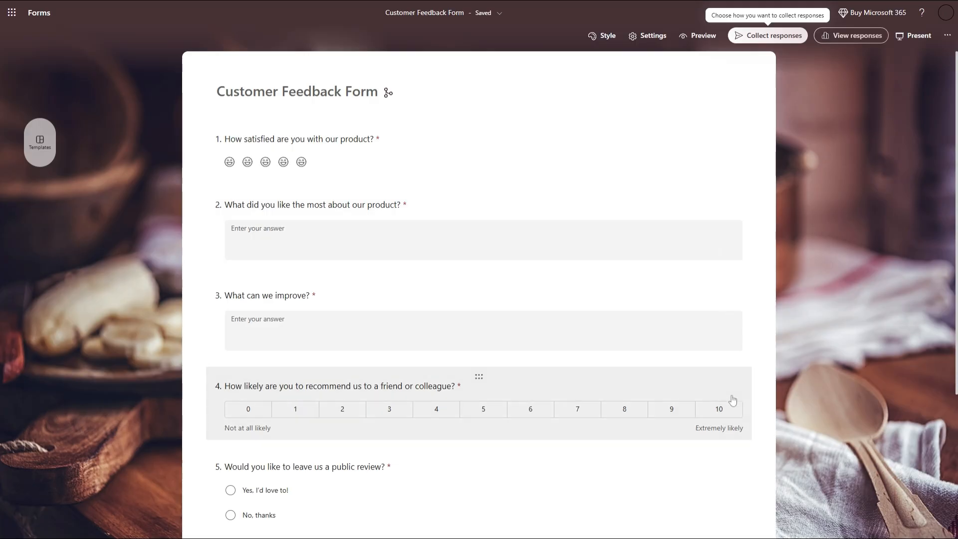
# Review the email invitation and QR code options for collecting responses, and copy the form's embed code.
pyautogui.click(767, 36)
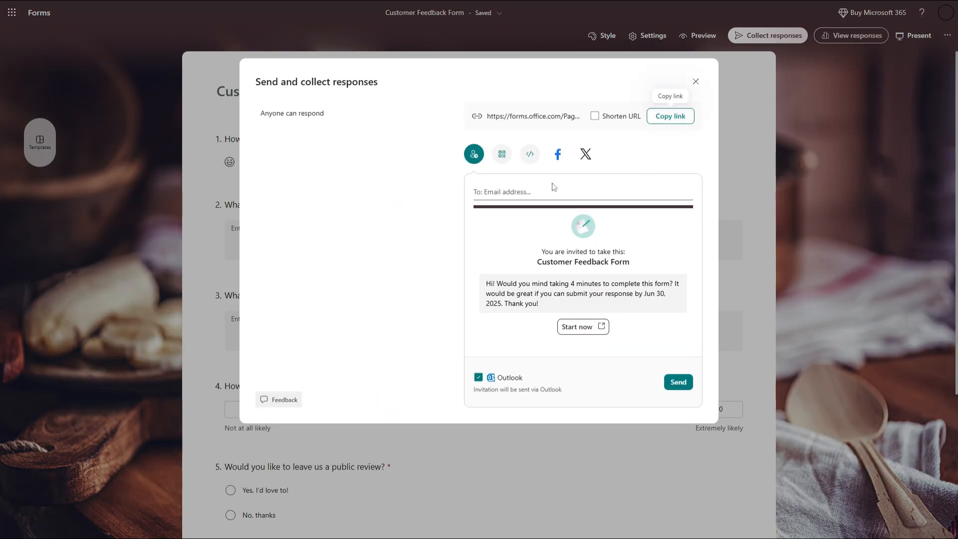
pyautogui.click(492, 193)
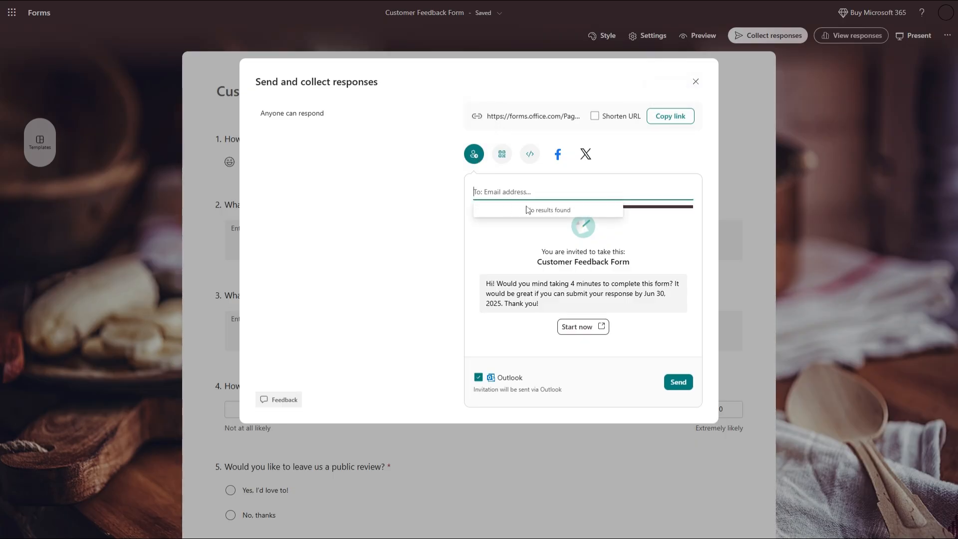
pyautogui.click(503, 159)
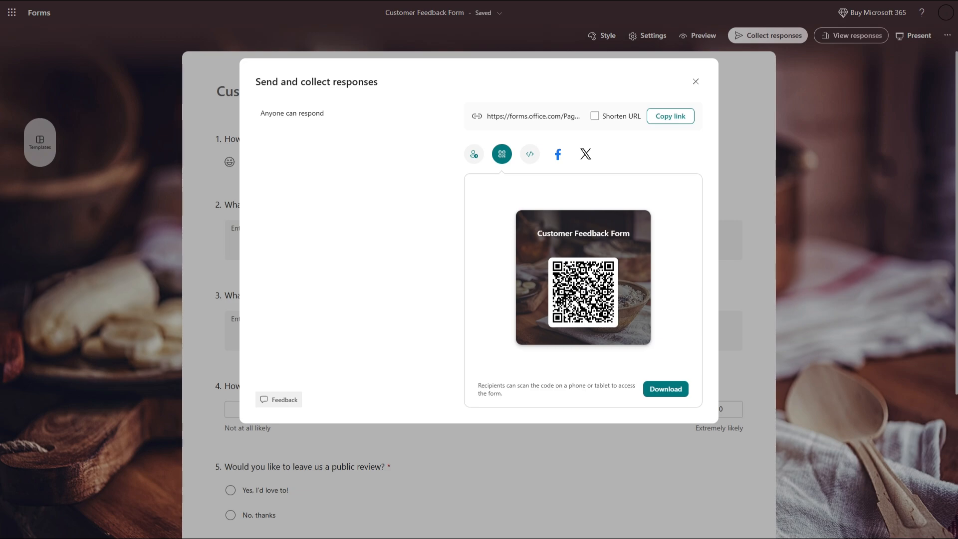
pyautogui.click(531, 156)
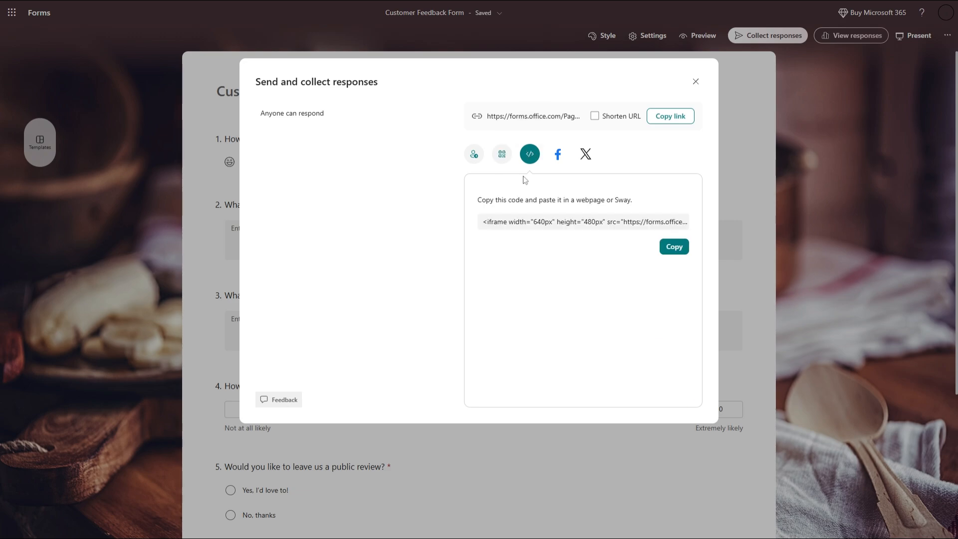
pyautogui.click(674, 247)
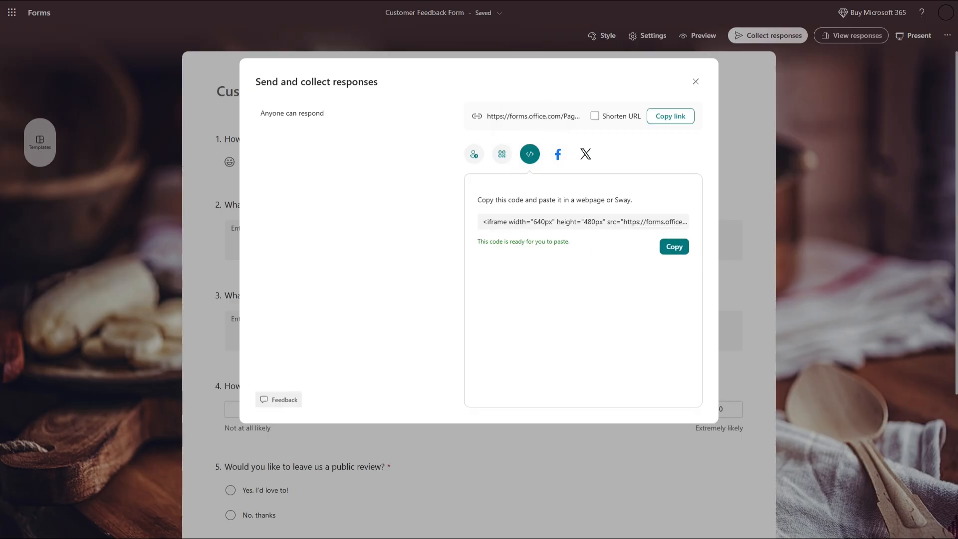
# Review the Facebook and X sharing options and copy the form's response link.
pyautogui.click(558, 157)
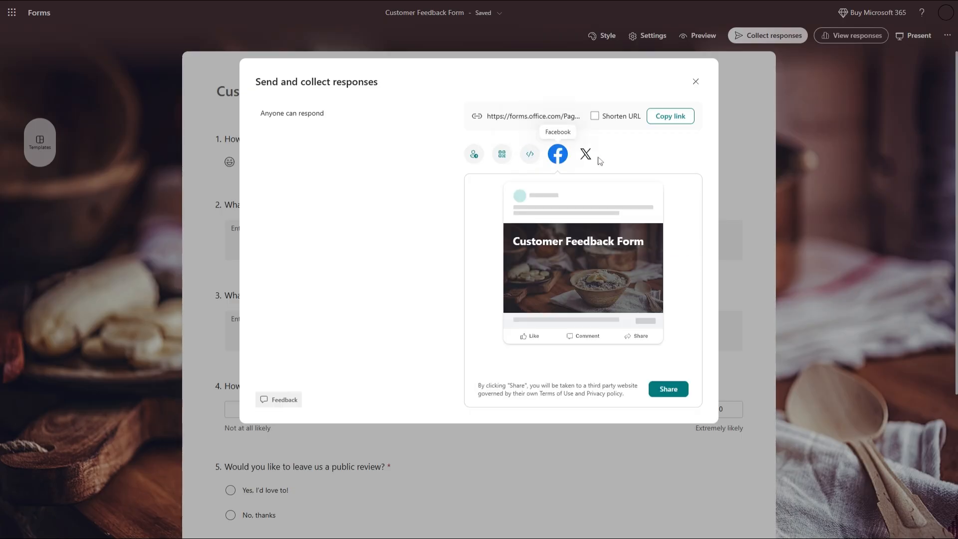
pyautogui.click(585, 158)
pyautogui.click(557, 157)
pyautogui.click(670, 116)
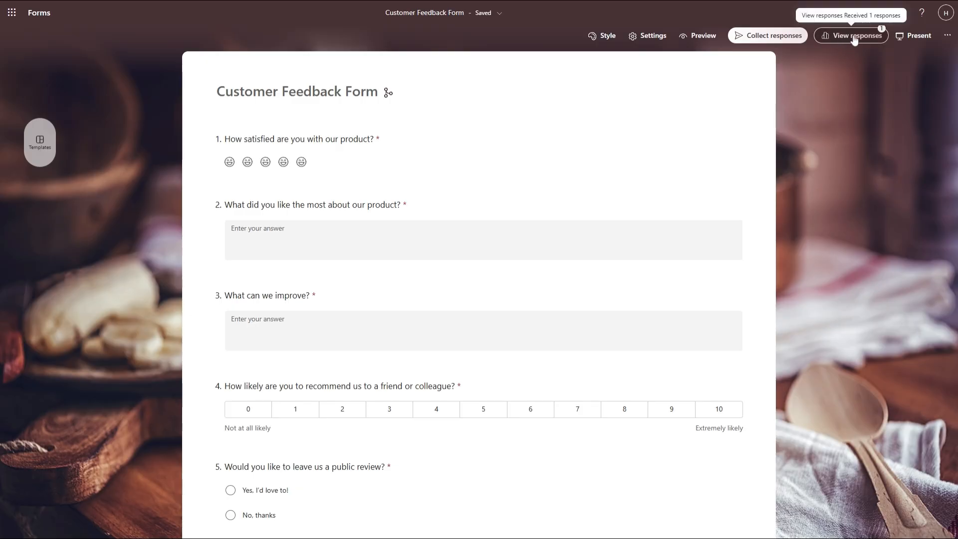
# Open the form's responses and examine the per-question summaries, average rating, number of responses and average time.
pyautogui.click(855, 40)
pyautogui.scroll(-5, 309, 372)
pyautogui.scroll(3, 309, 372)
pyautogui.scroll(2, 309, 372)
pyautogui.moveTo(230, 239); pyautogui.dragTo(268, 251)
pyautogui.scroll(-5, 355, 291)
pyautogui.scroll(5, 363, 339)
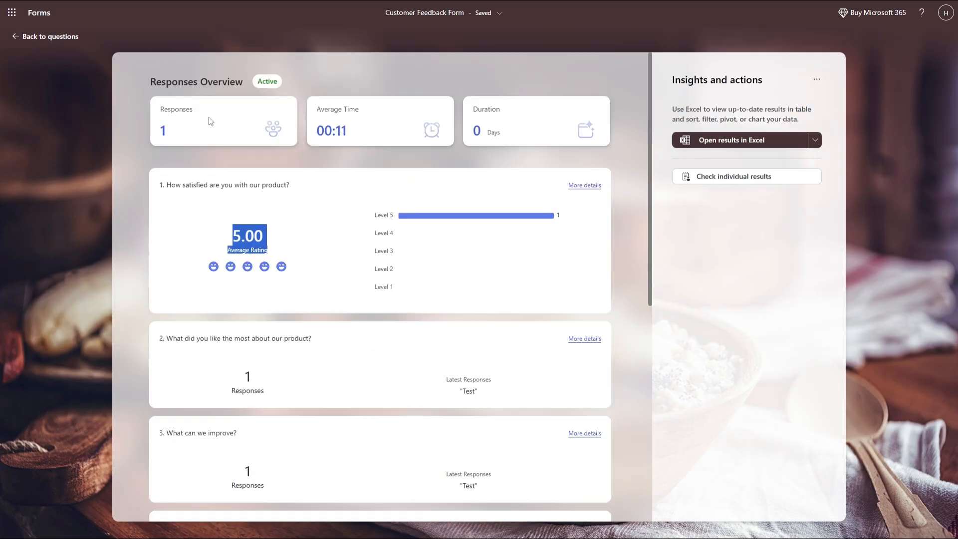
pyautogui.moveTo(168, 131); pyautogui.dragTo(159, 130)
pyautogui.moveTo(352, 133); pyautogui.dragTo(310, 131)
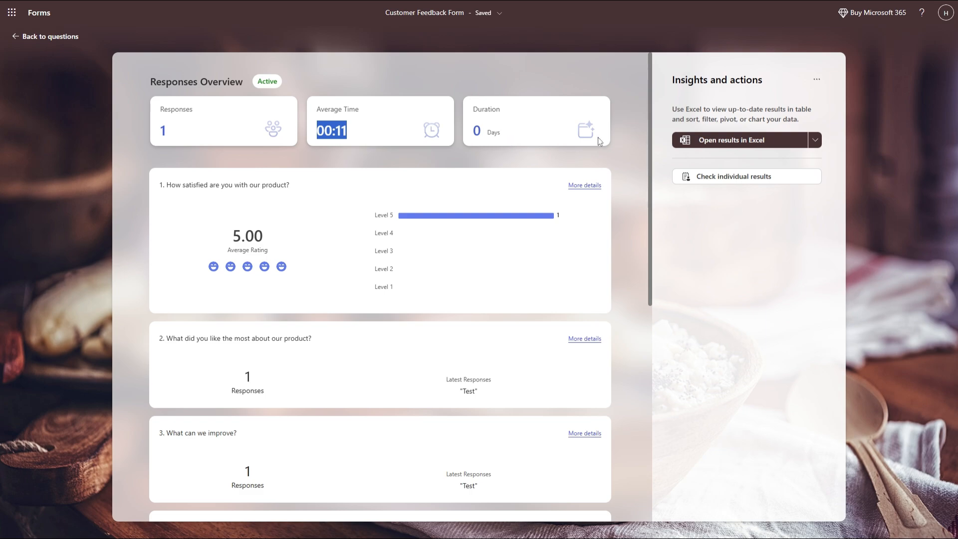
# Open the results in Excel and examine the individual respondent's answers.
pyautogui.click(748, 141)
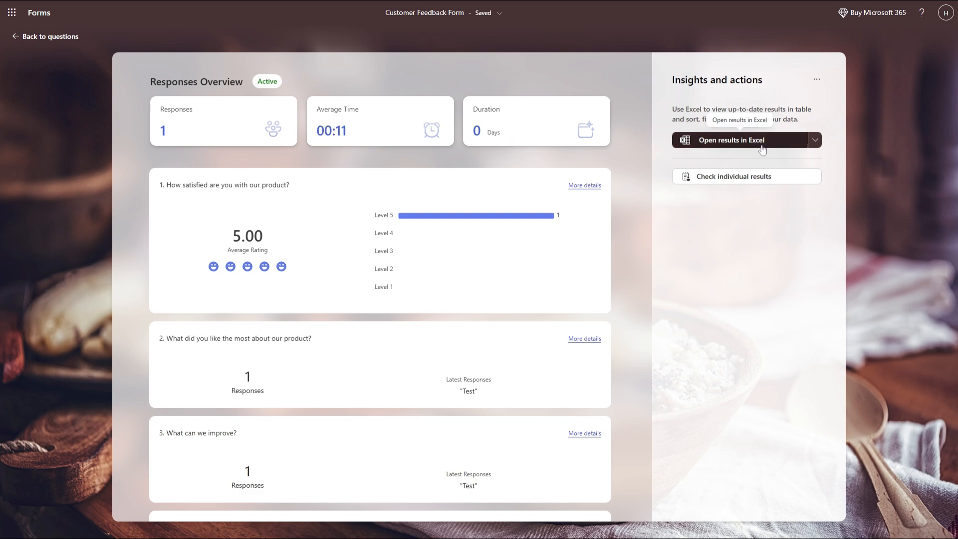
pyautogui.click(752, 180)
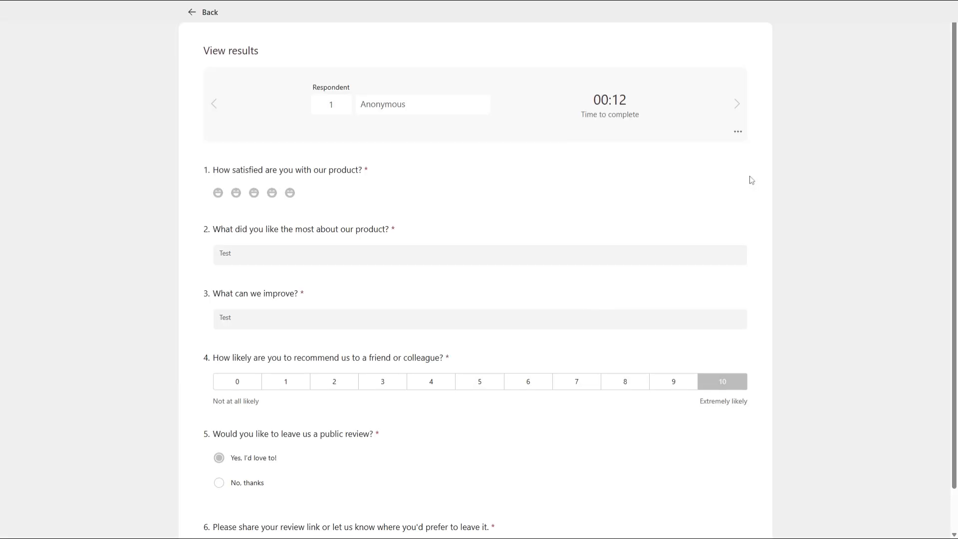
pyautogui.scroll(-1, 570, 251)
pyautogui.scroll(1, 572, 248)
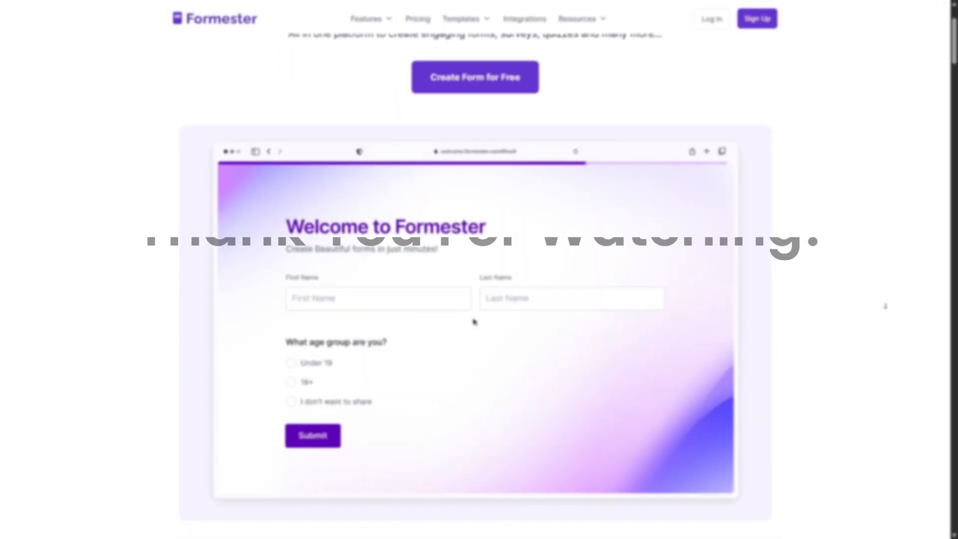
pyautogui.scroll(-1, 419, 274)
pyautogui.scroll(-2, 479, 270)
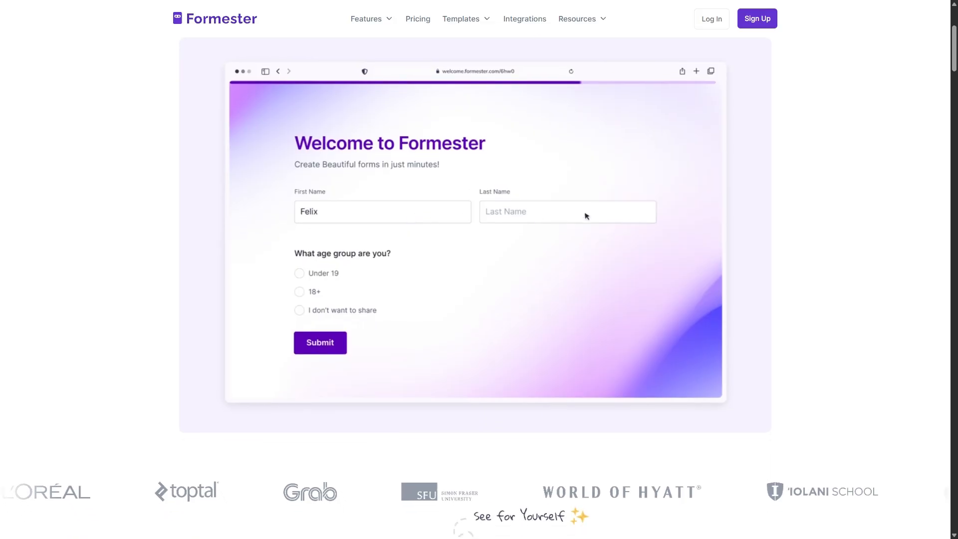
pyautogui.scroll(-2, 479, 269)
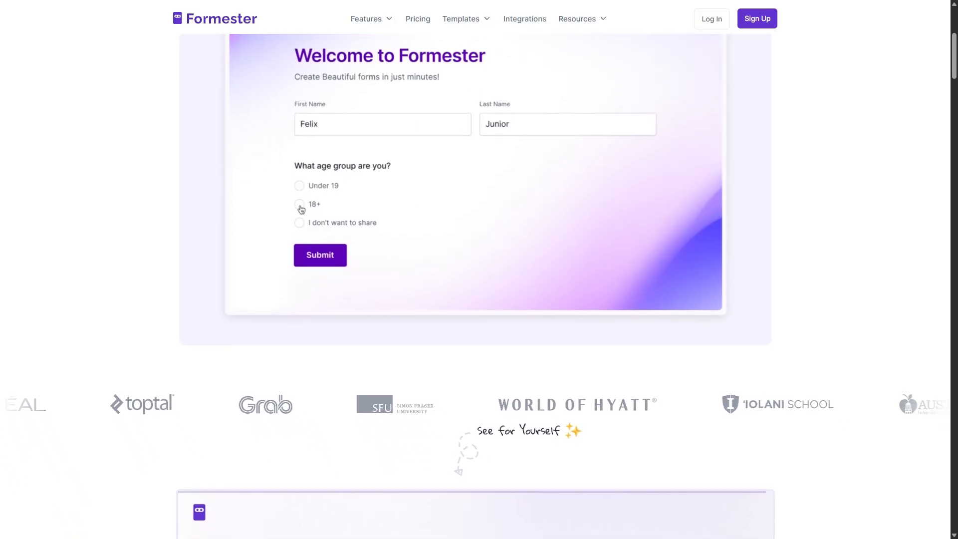
pyautogui.scroll(-2, 479, 269)
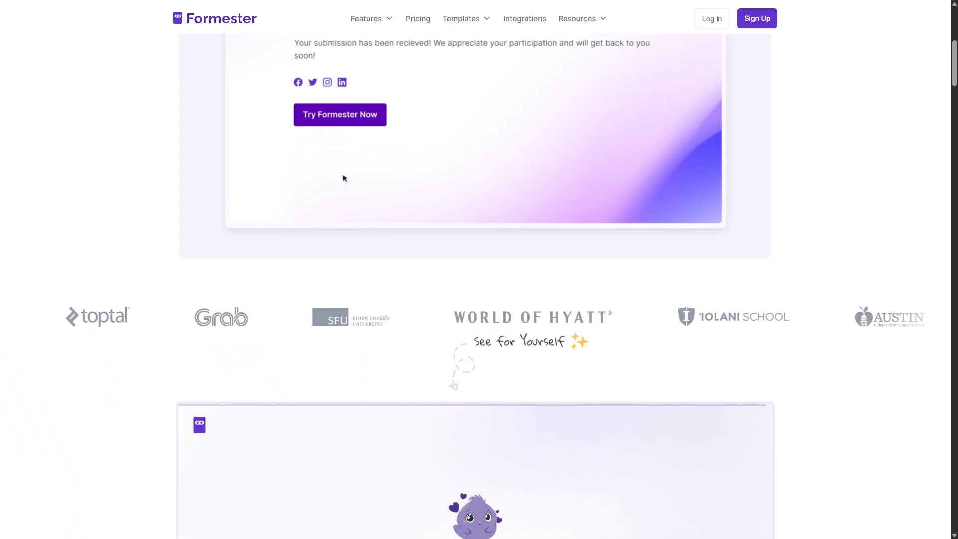
pyautogui.scroll(-2, 479, 269)
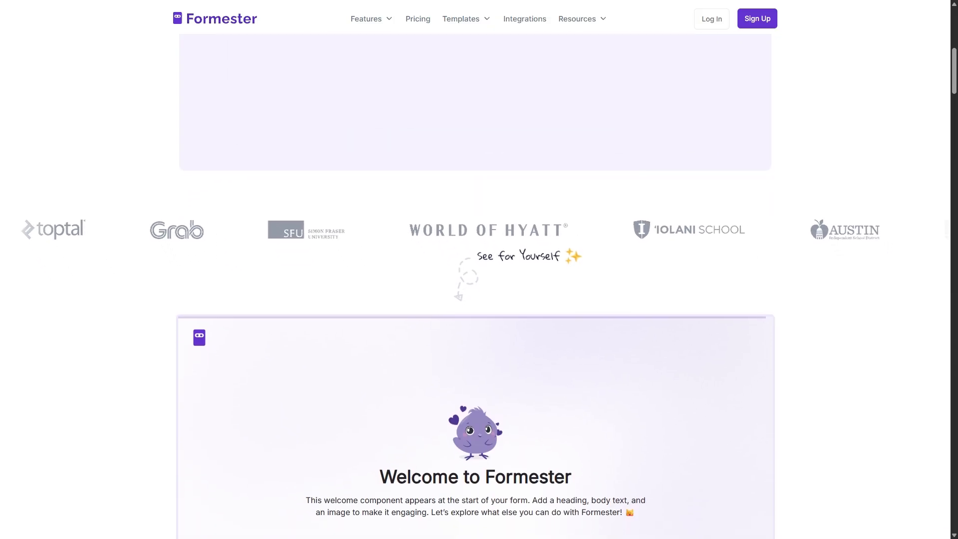